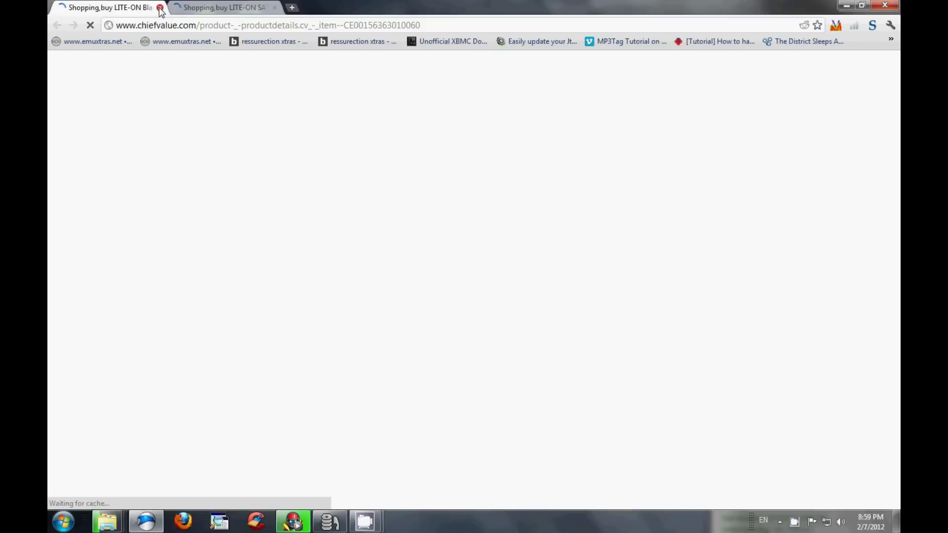
click(159, 8)
- Close the leftover shopping tabs and open the Wii Backup Manager website from a 'wii' search
click(142, 25)
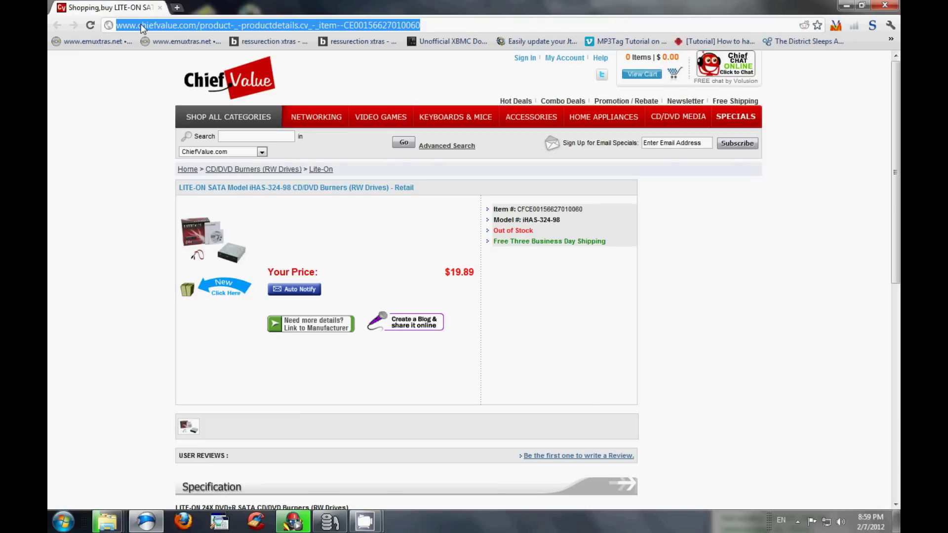
text(wii)
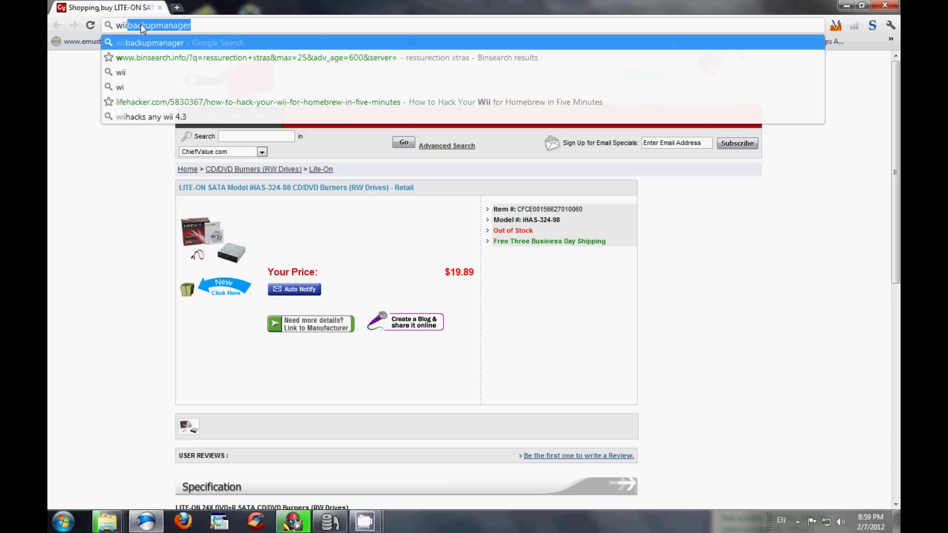
key(Return)
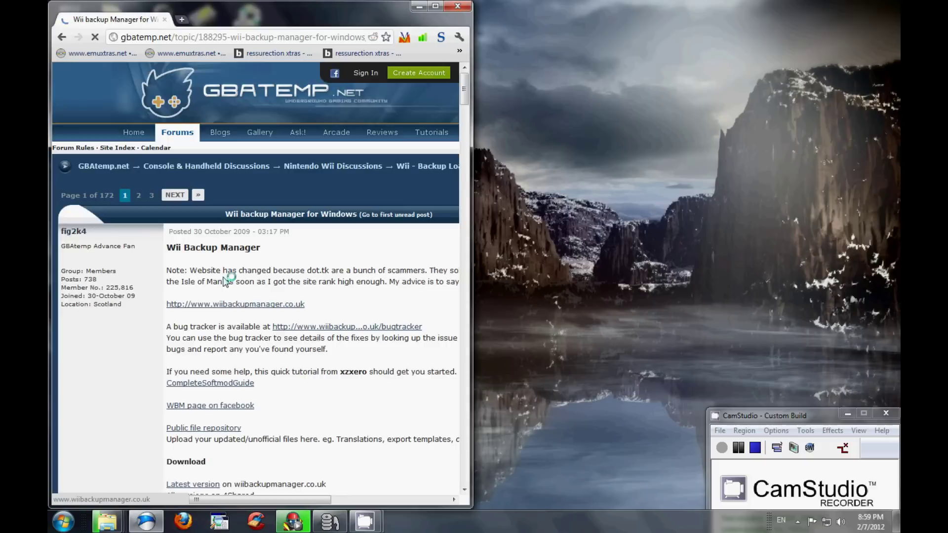
click(246, 304)
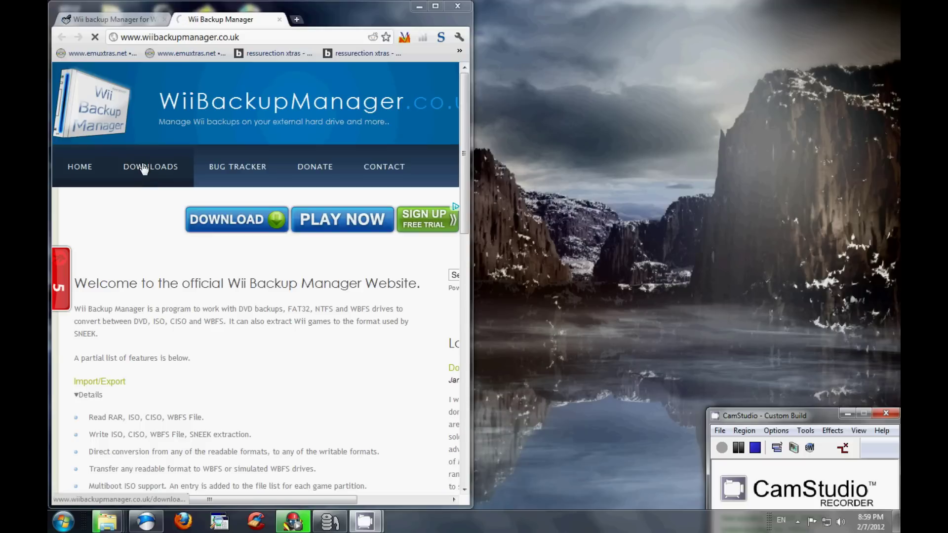
- Maximize Chrome and start the Hosted download of Wii Backup Manager Build 78, skipping the ad countdown
key(super+Up)
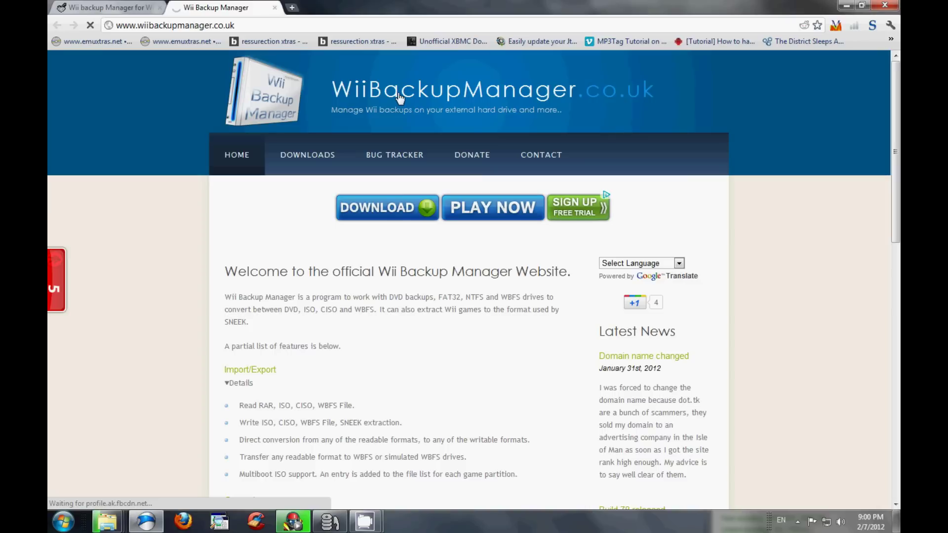
click(301, 156)
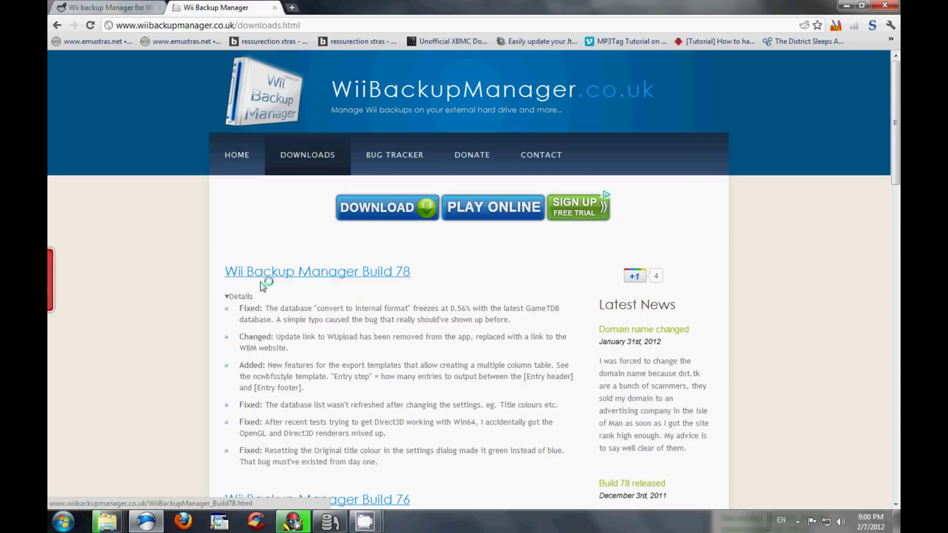
click(311, 276)
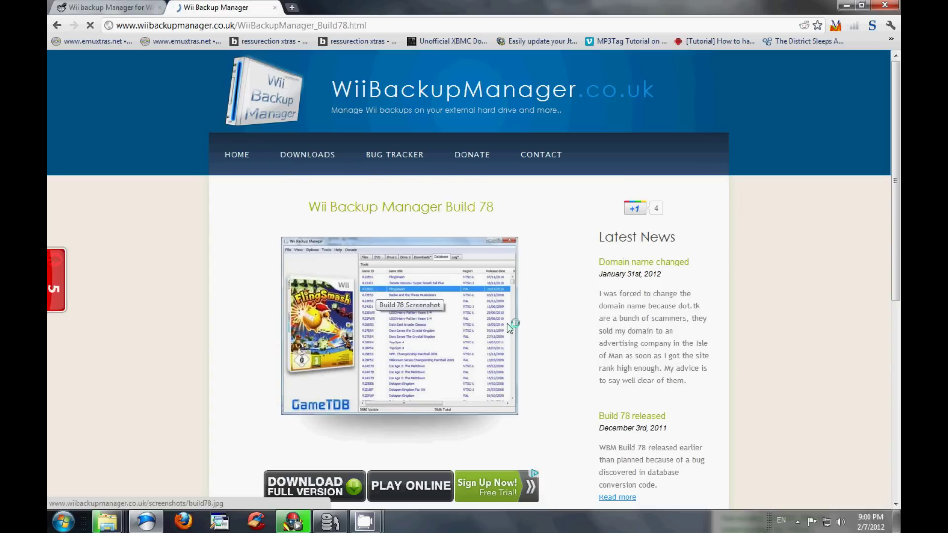
scroll(514, 296, down, 6)
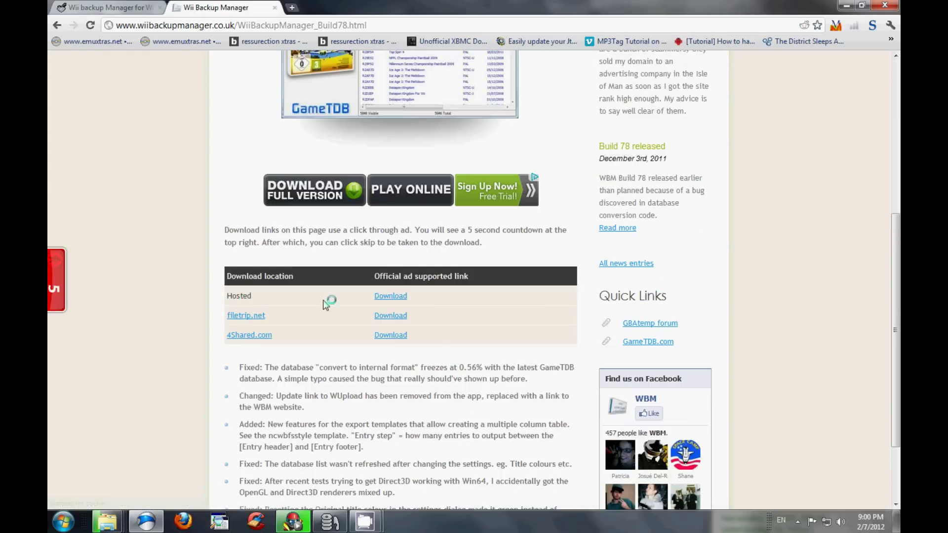
click(393, 296)
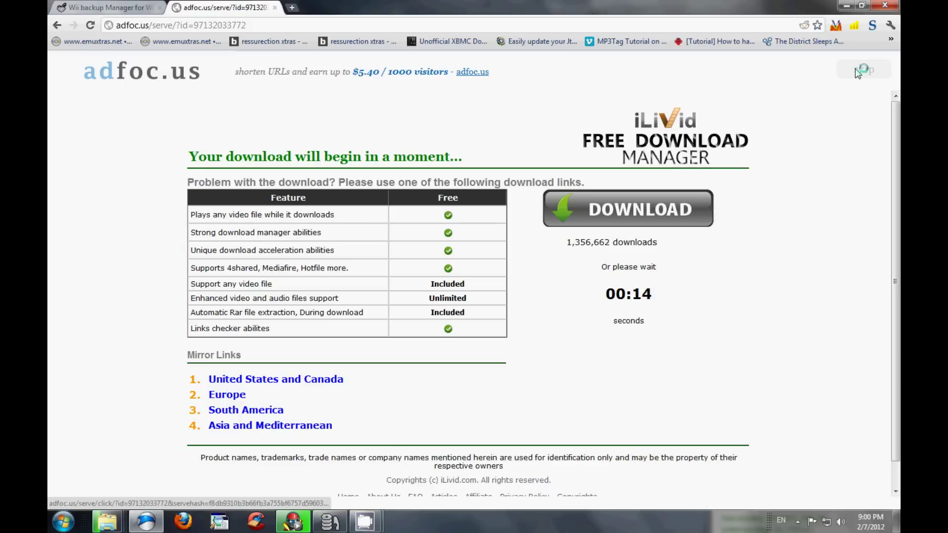
click(855, 70)
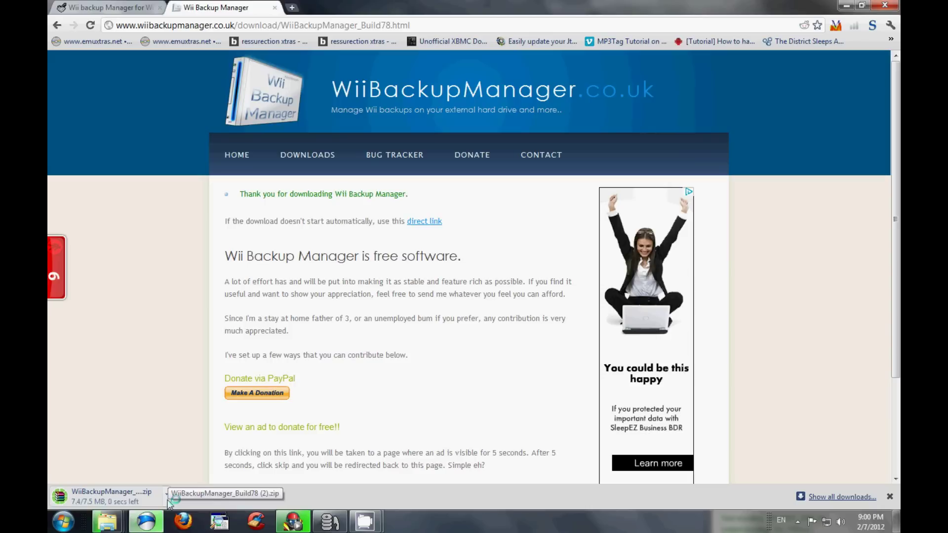
- Open the finished WiiBackupManager_Build78 zip from the download shelf
click(113, 496)
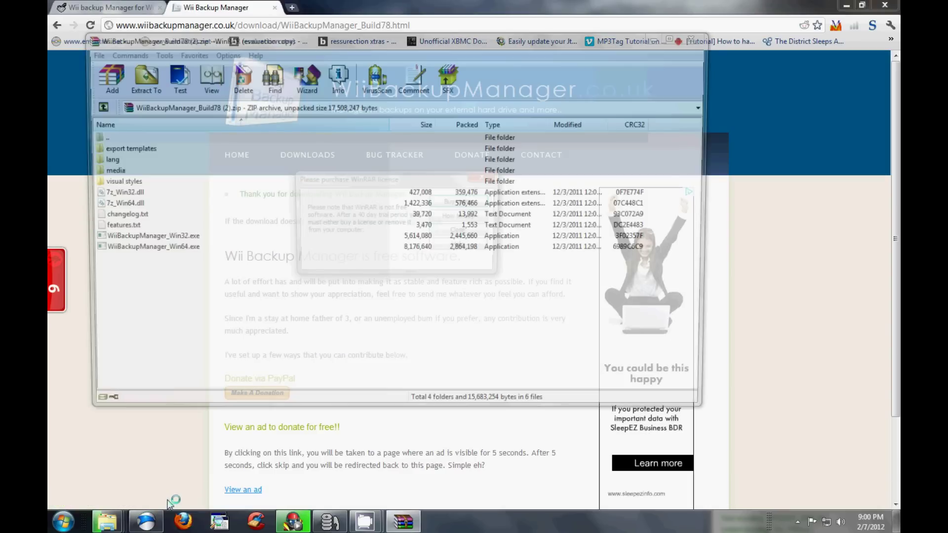
- Dismiss the WinRAR licence reminder, cancel the Extract To dialog, and close the archive window
click(477, 235)
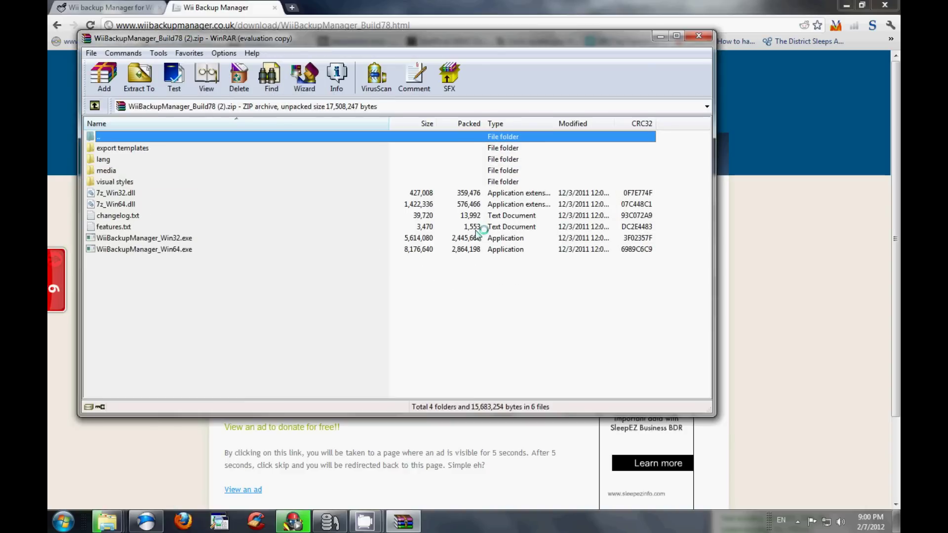
click(139, 77)
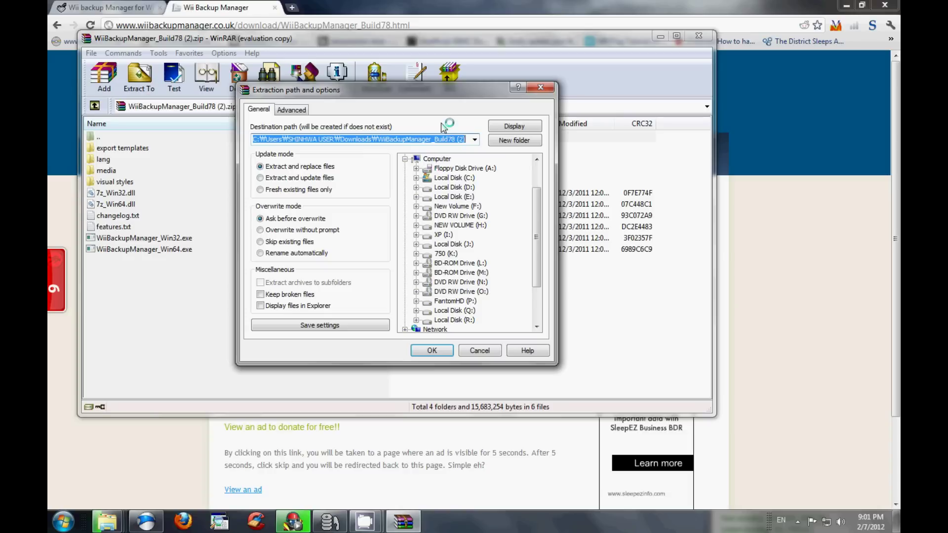
click(479, 351)
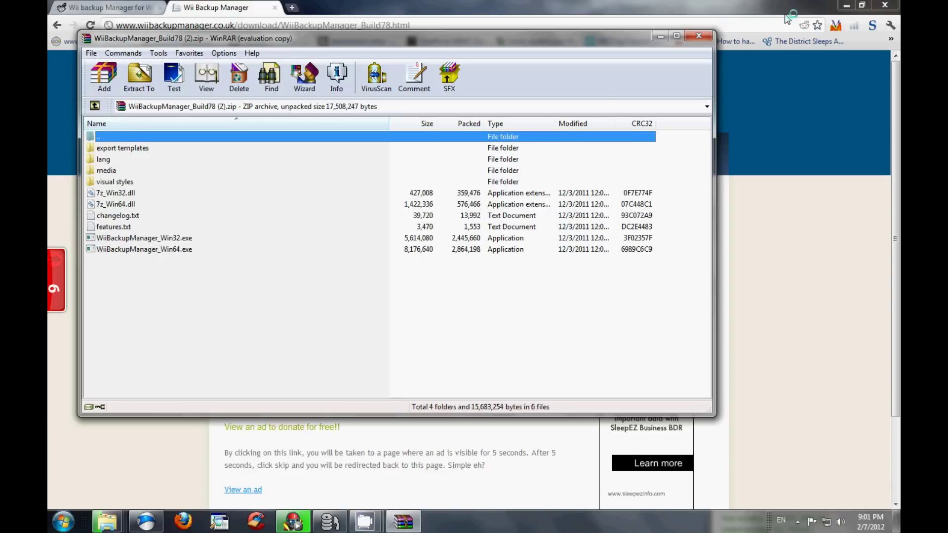
click(700, 36)
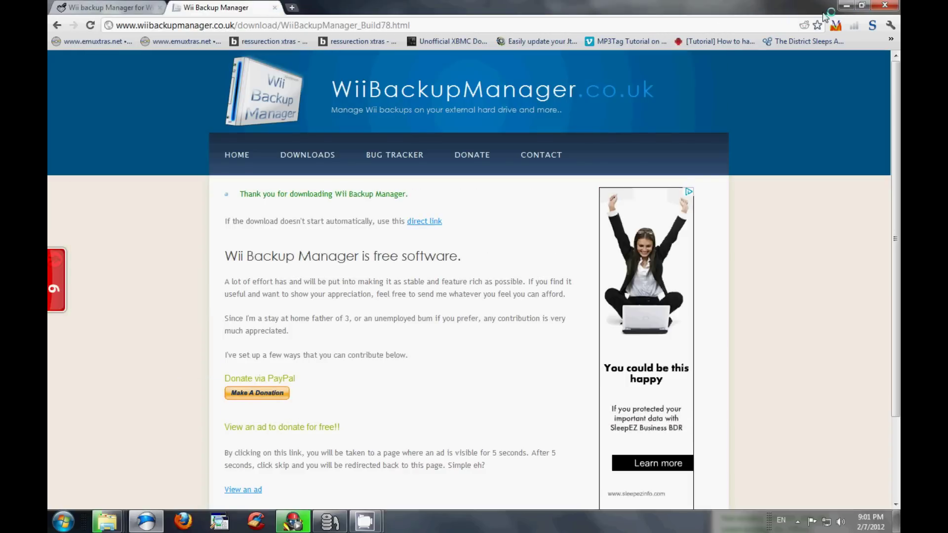
- Minimize Chrome, check the Safely Remove Hardware tray options, and decline formatting drive R:
click(845, 6)
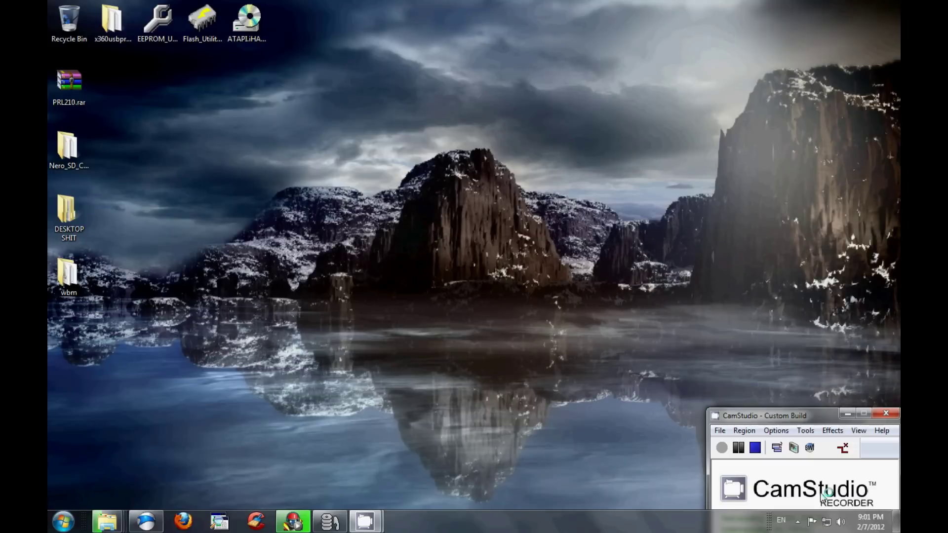
click(798, 522)
drag(808, 524, 790, 431)
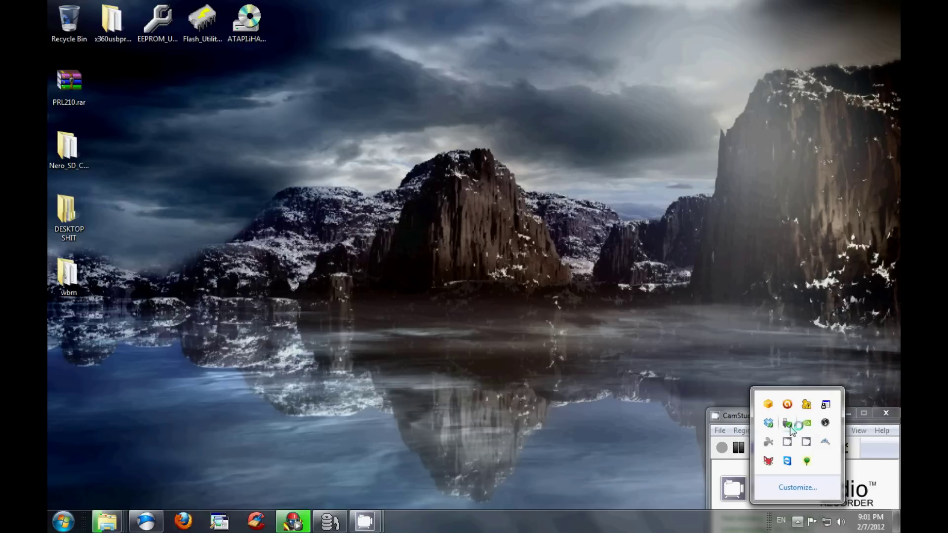
click(789, 424)
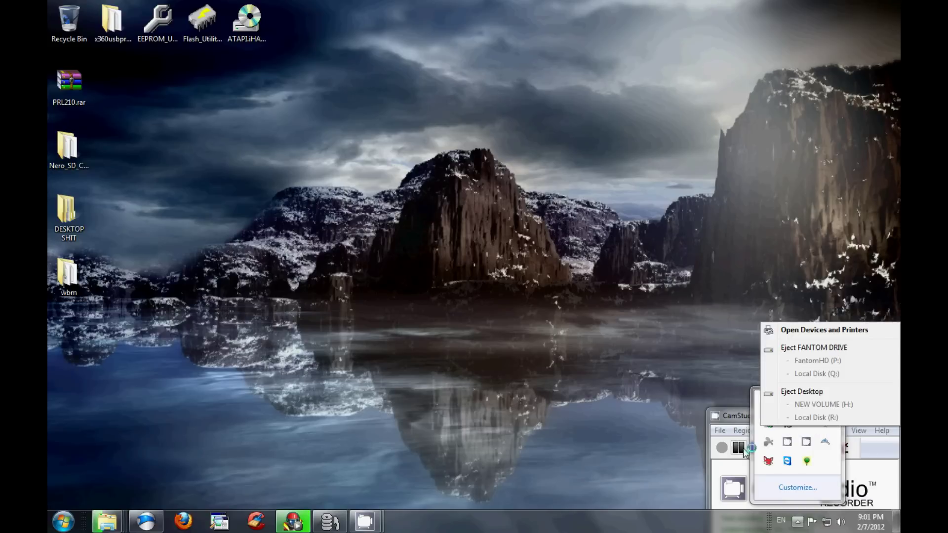
click(745, 451)
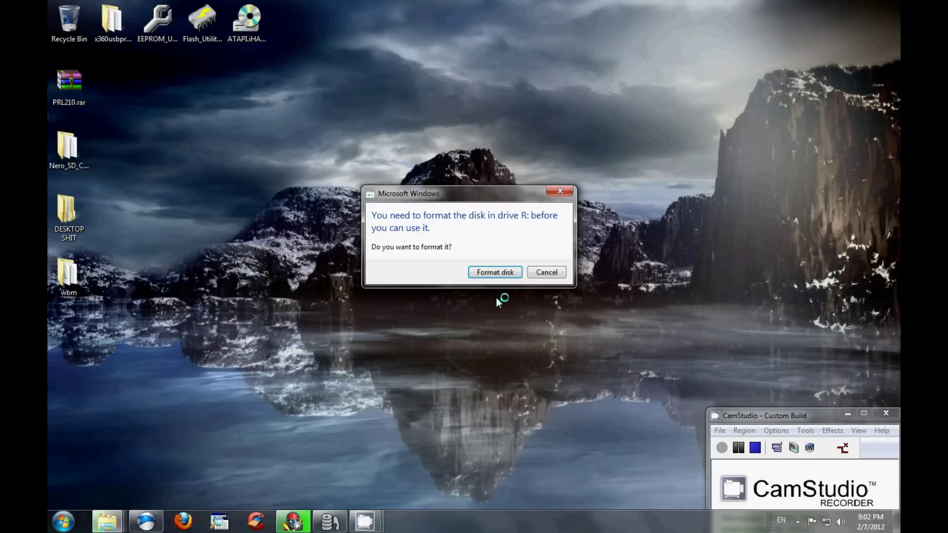
click(559, 277)
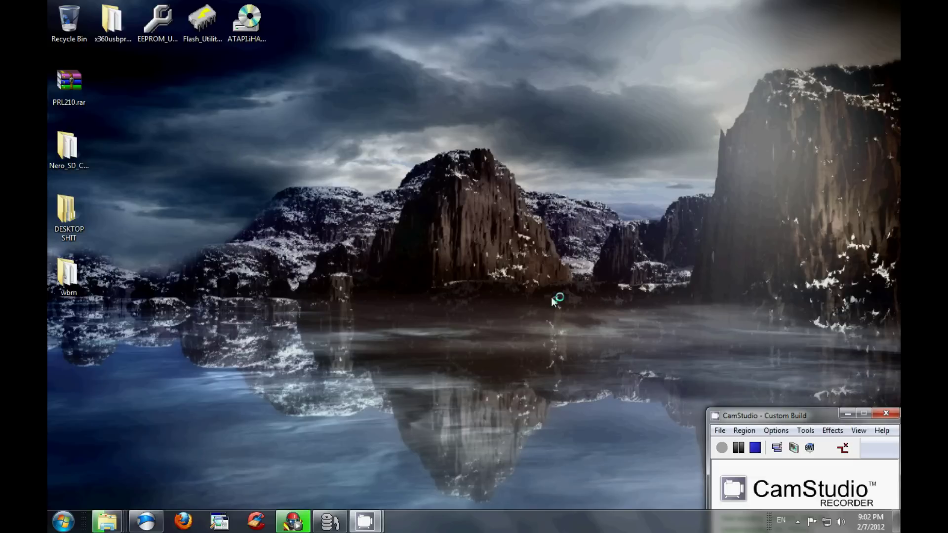
click(62, 524)
- Launch Wii Backup Manager from the Start menu's WiiBackupManager folder and look at Tools > Format drives
click(98, 471)
drag(195, 247, 196, 430)
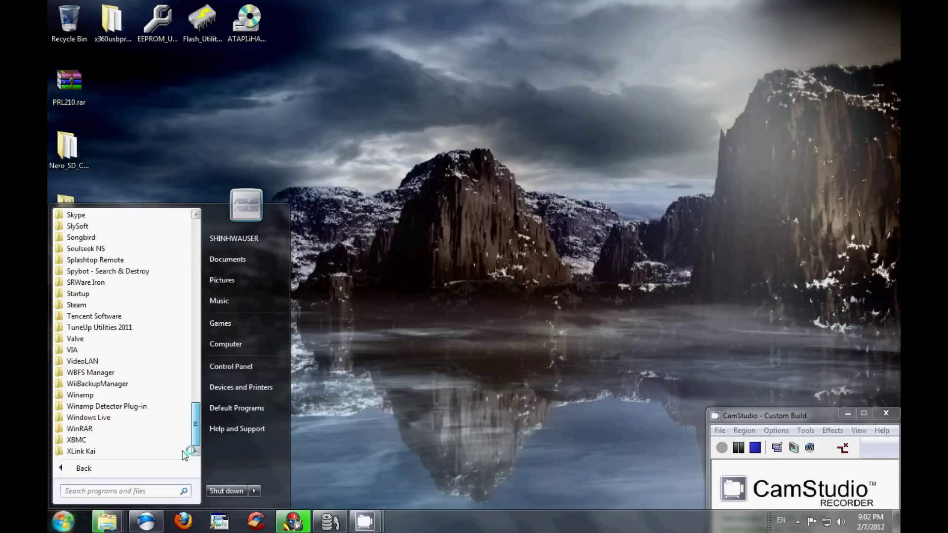
click(127, 384)
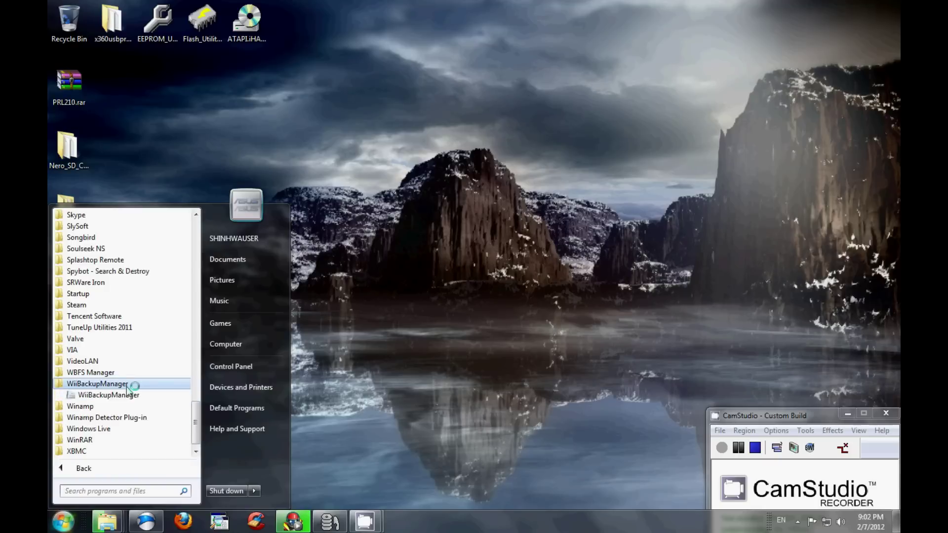
click(129, 395)
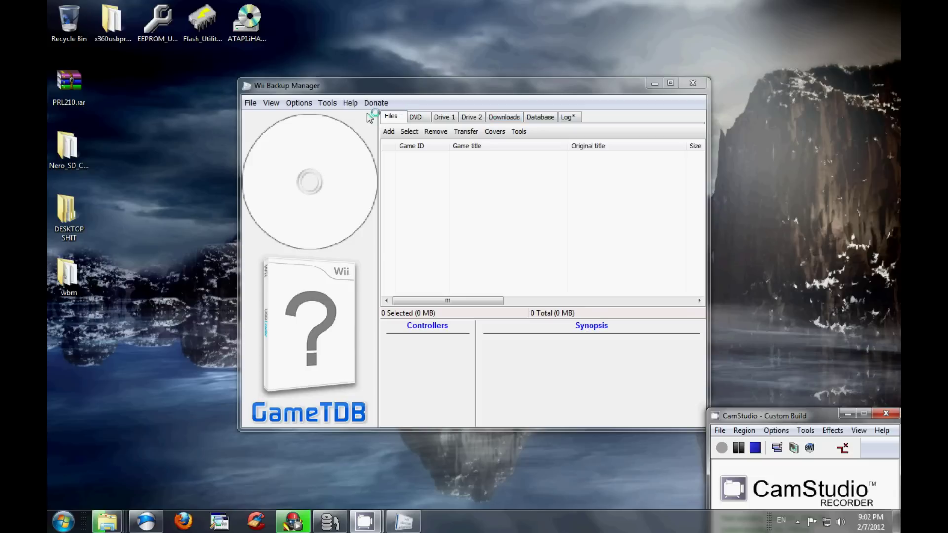
click(327, 103)
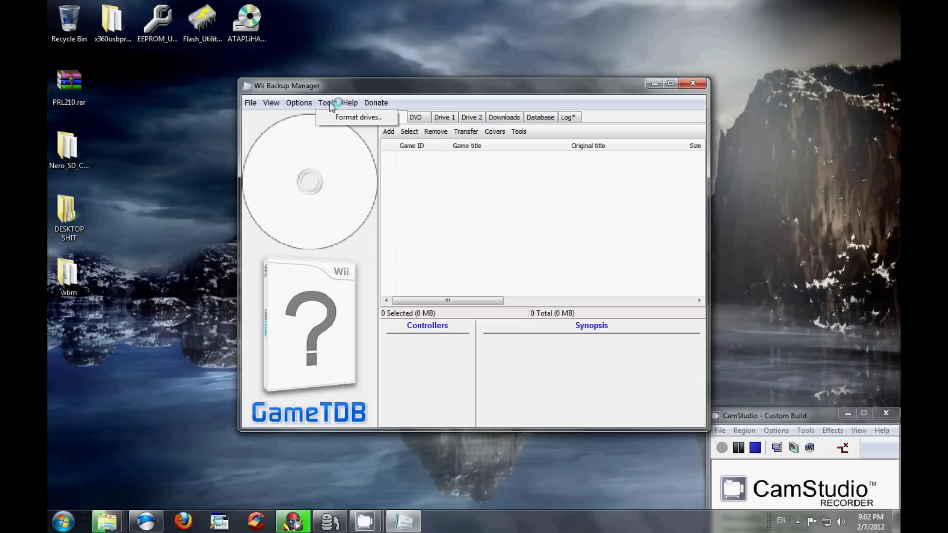
click(433, 92)
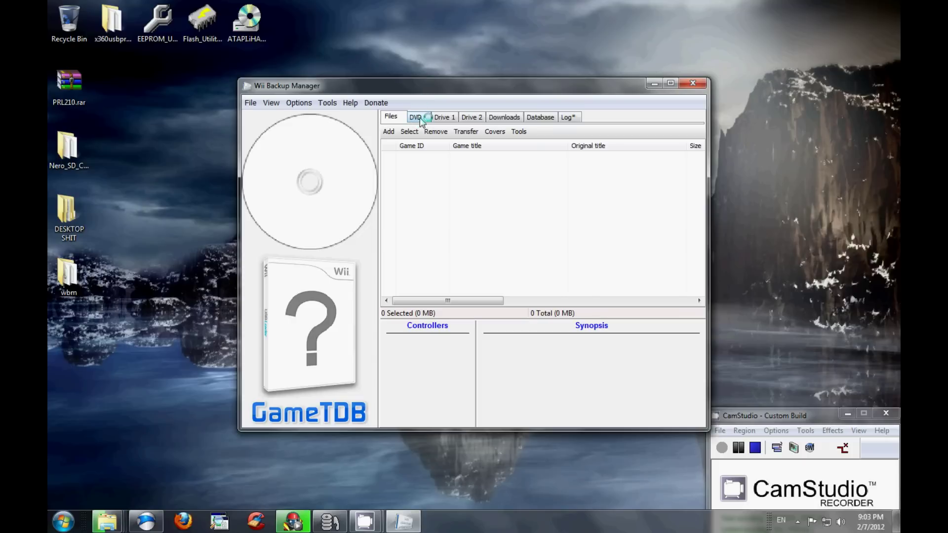
click(63, 521)
- Try opening Local Disk (R:) from Computer, declining the format prompt and dismissing the unavailable-location error
click(220, 342)
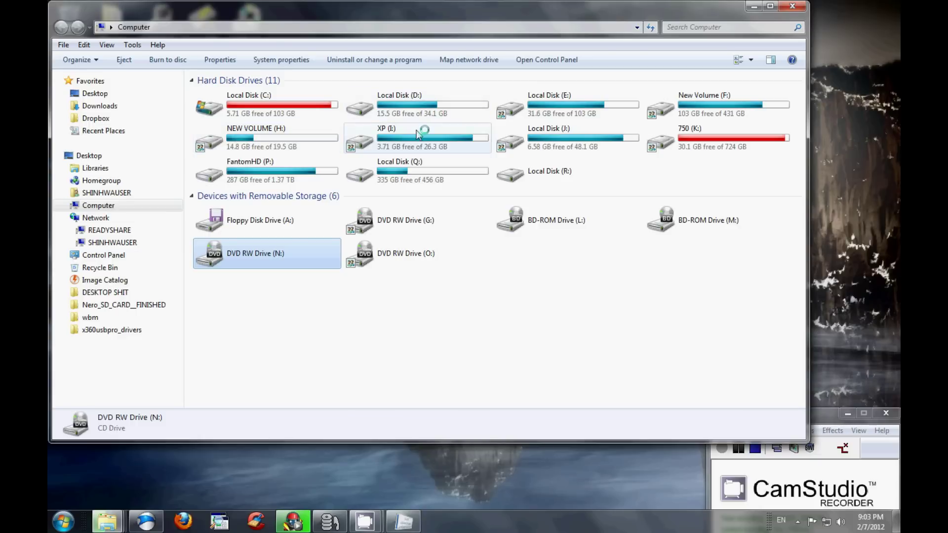
double_click(541, 174)
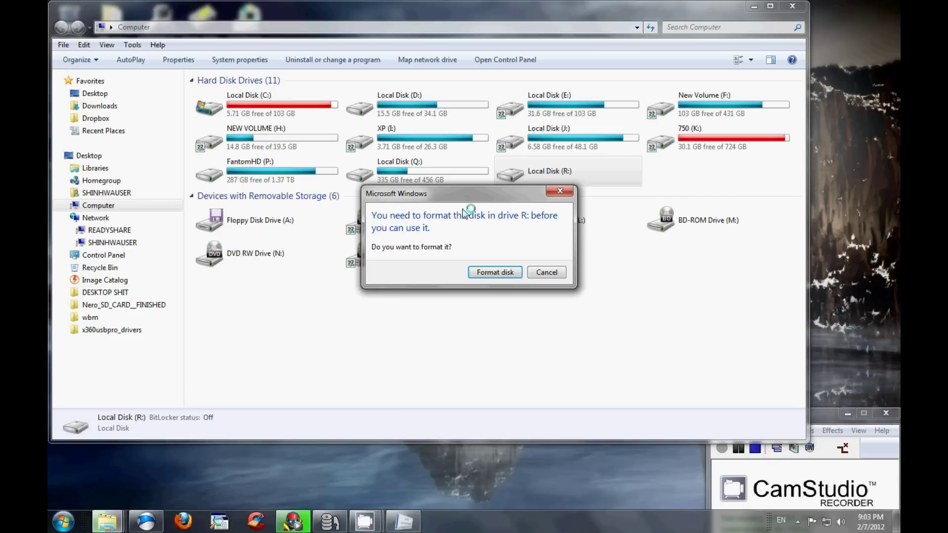
click(547, 273)
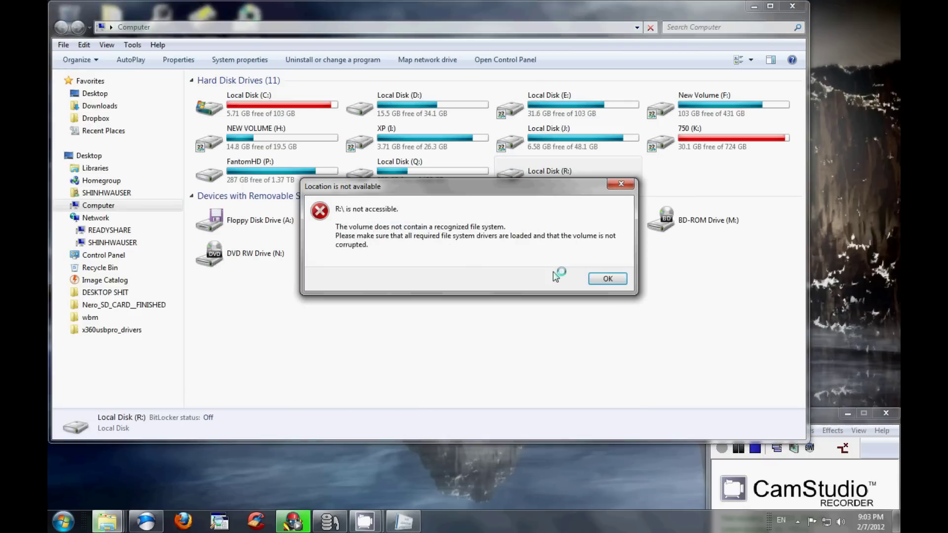
click(607, 278)
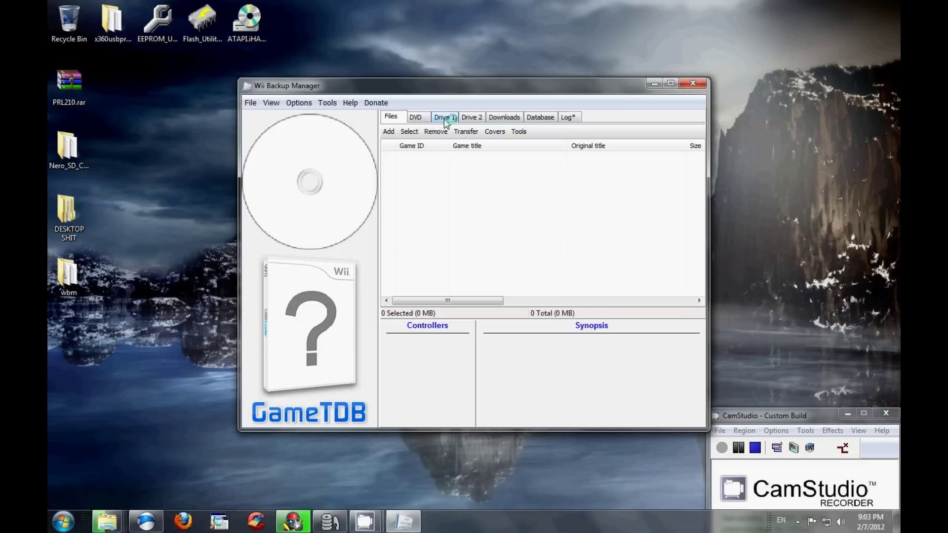
- Assign drive R: as Drive 1
click(444, 118)
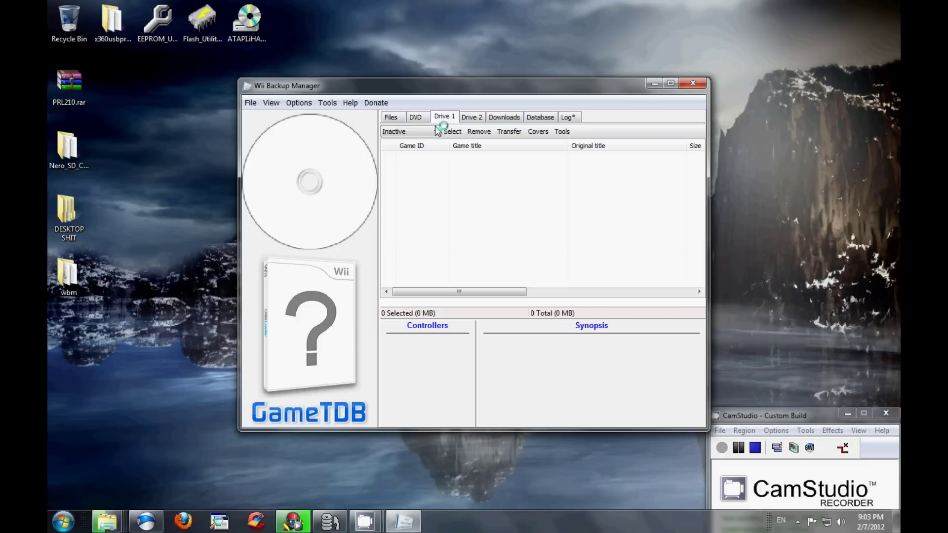
click(436, 132)
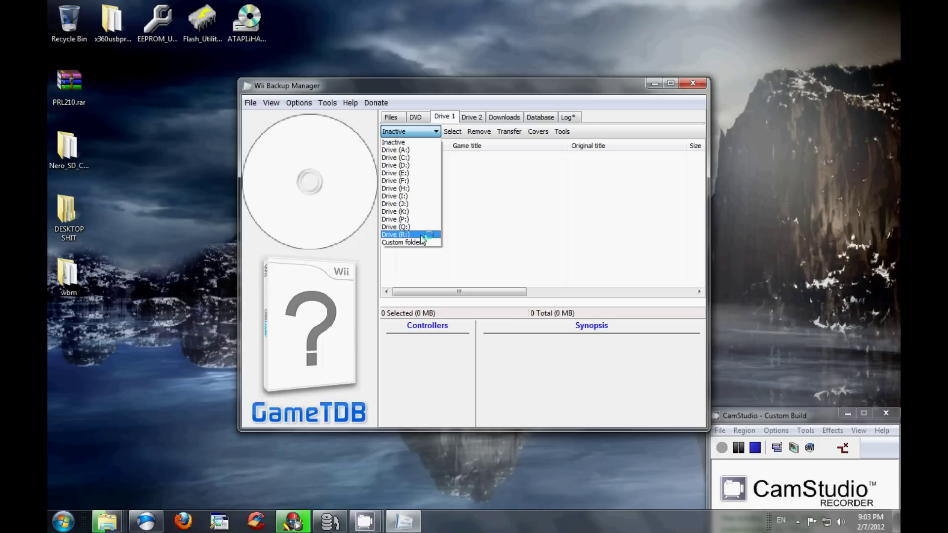
click(401, 235)
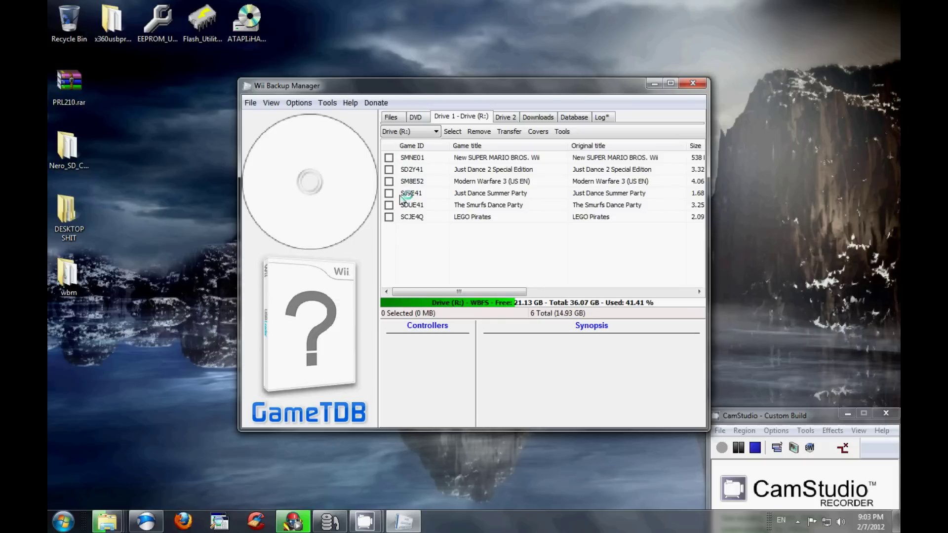
- Permanently remove the ticked New SUPER MARIO BROS. Wii (SMNE01) from drive R:, then return to Files
click(390, 159)
click(474, 132)
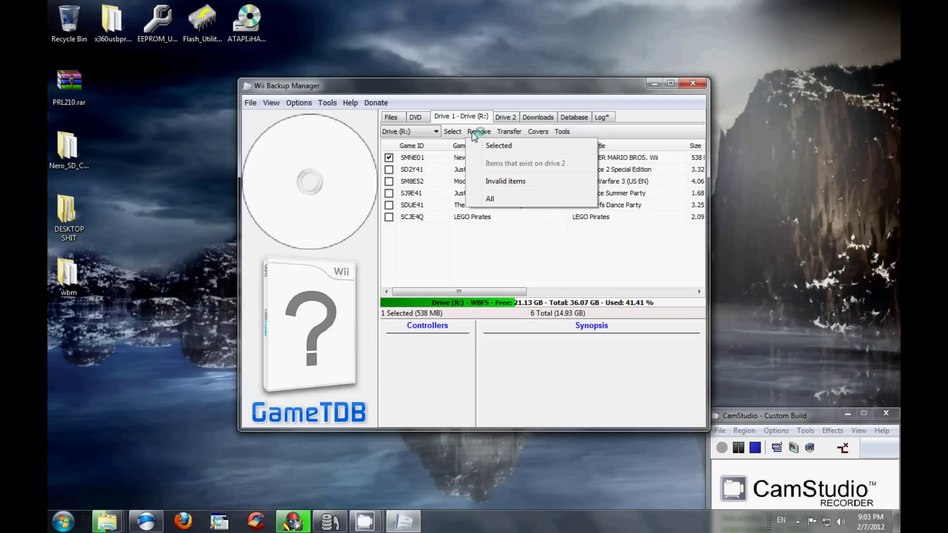
click(482, 147)
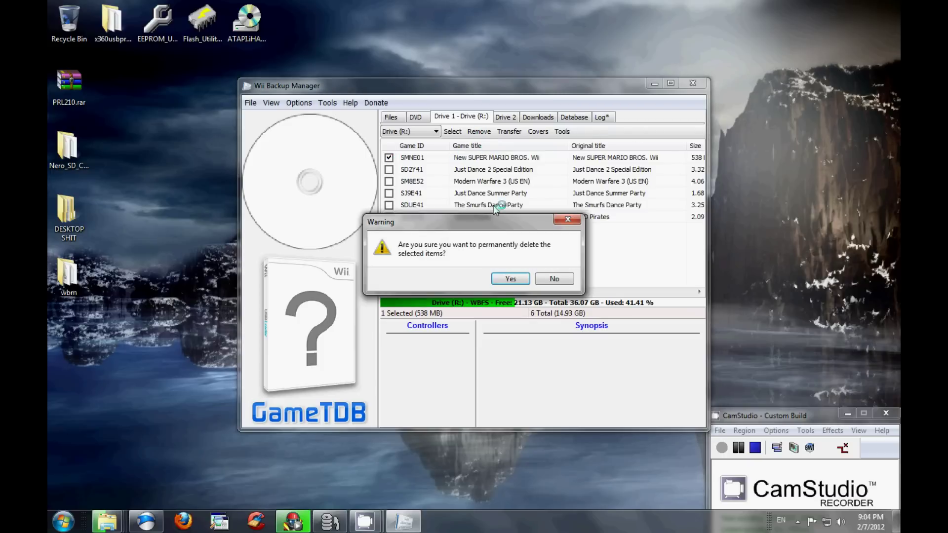
click(515, 279)
key(Return)
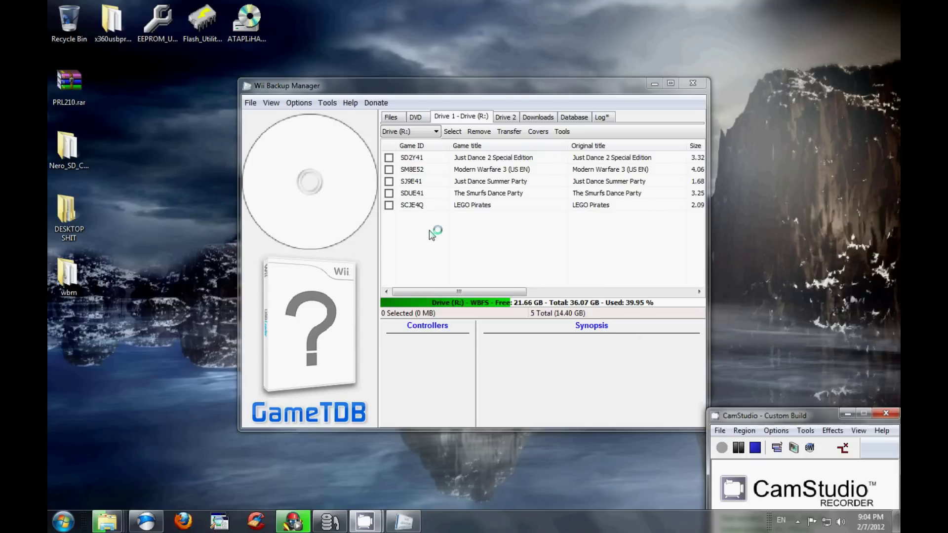
click(391, 118)
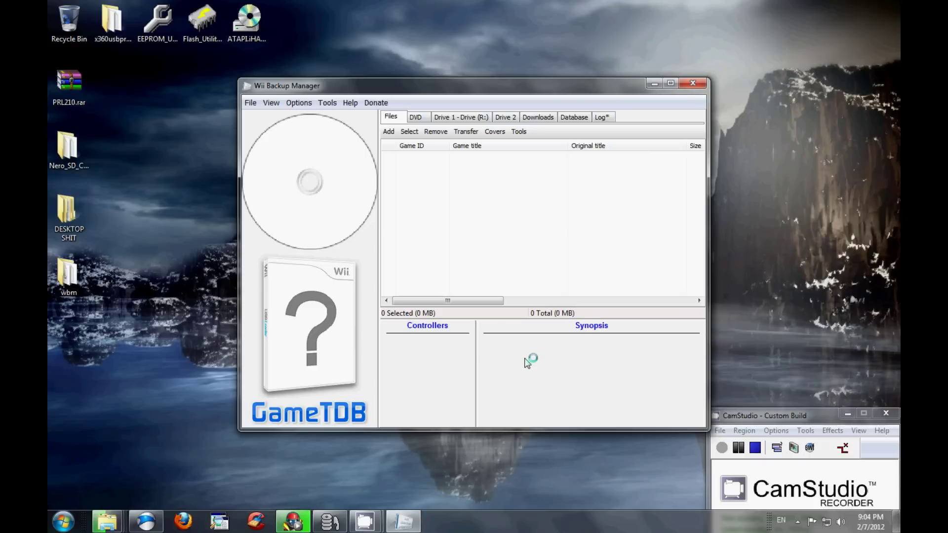
click(62, 521)
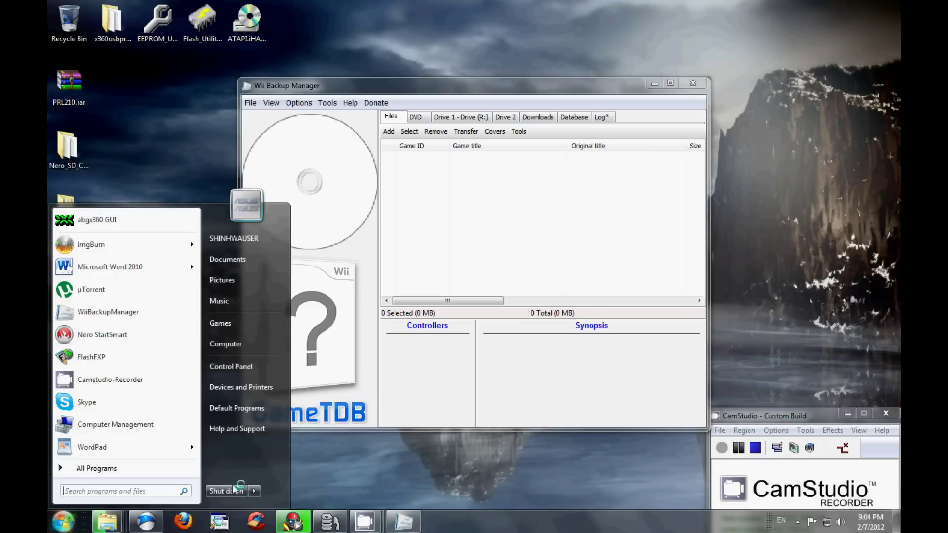
- Browse Computer to 750 (K:) > New Super Mario Bros Wii and dock that window on the left
click(252, 344)
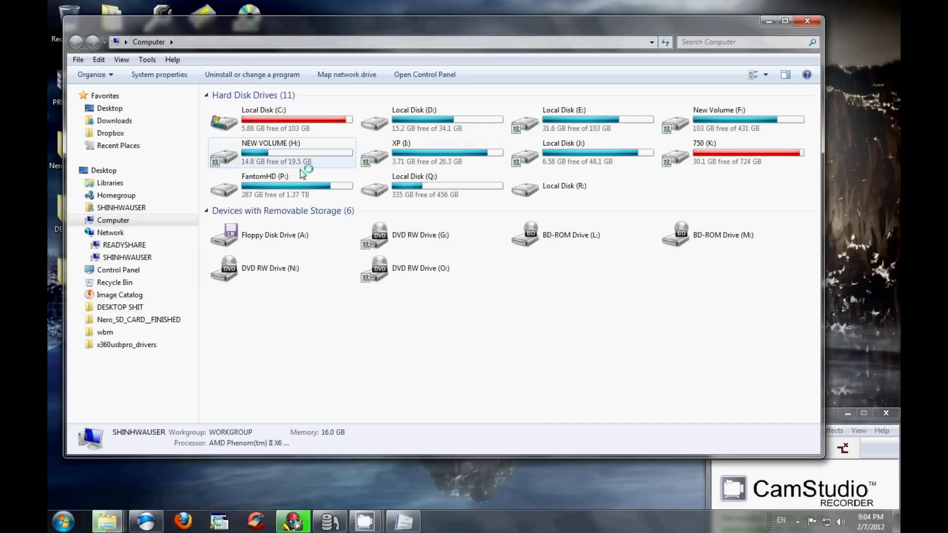
double_click(700, 148)
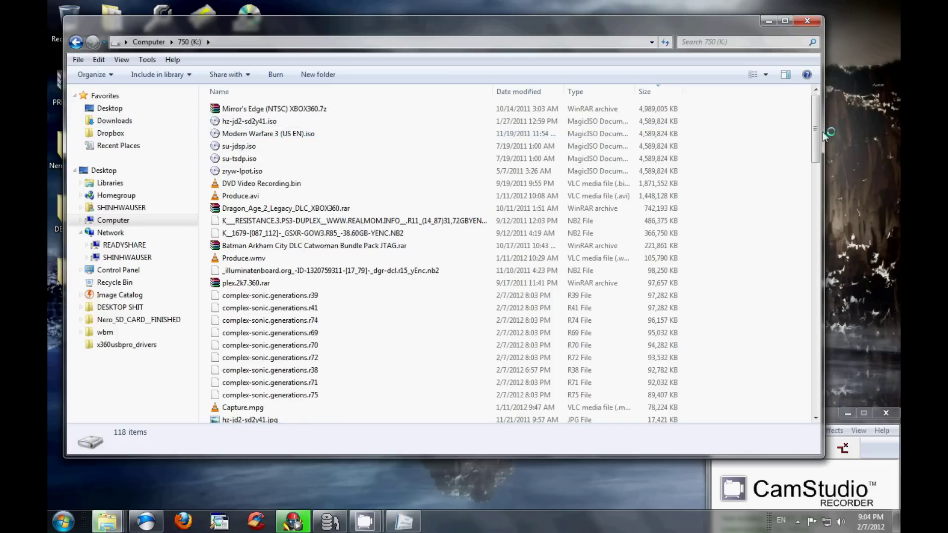
drag(813, 141, 812, 344)
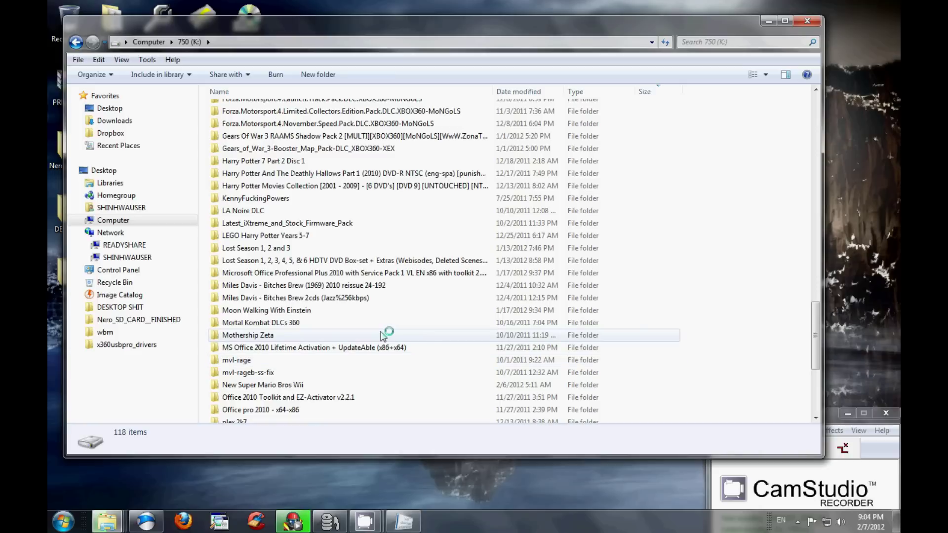
double_click(307, 386)
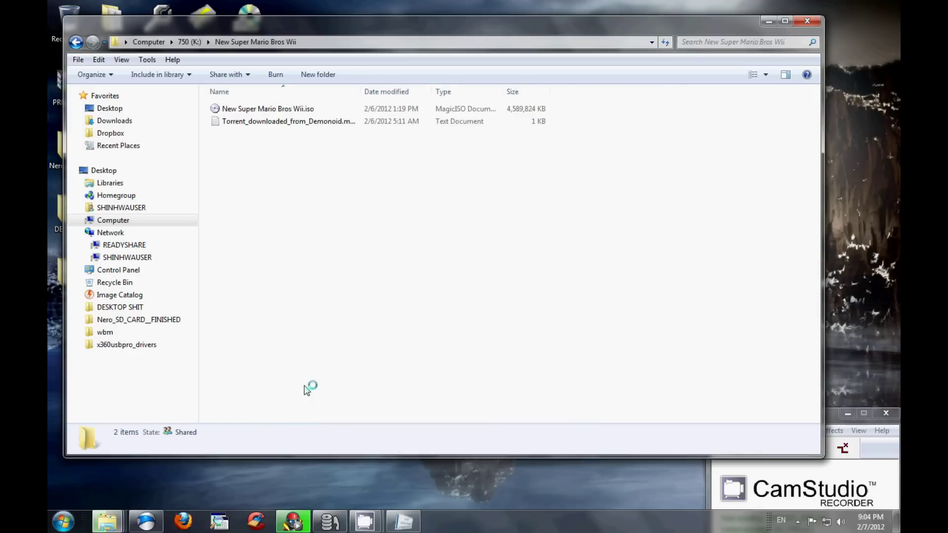
drag(533, 26, 50, 29)
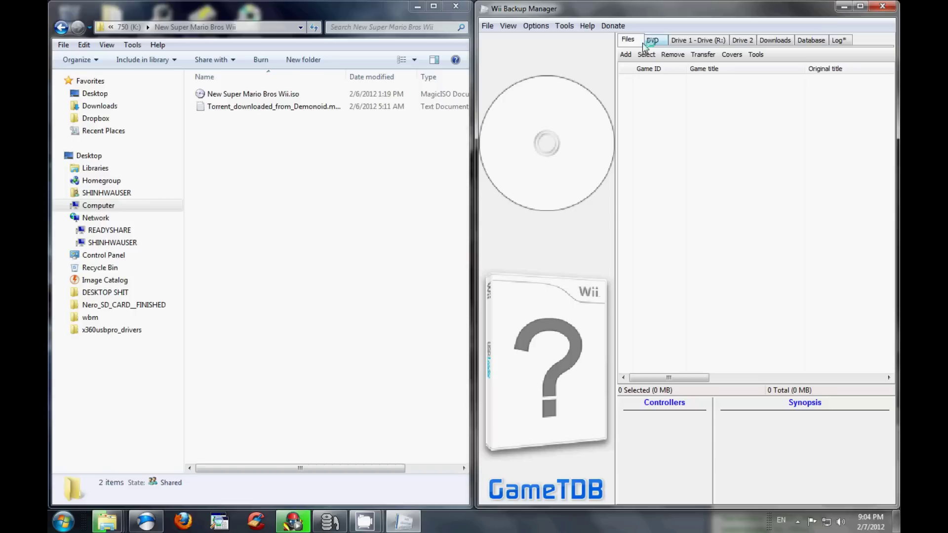
- Add New Super Mario Bros Wii.iso via Add > Files, tick SMNE01, and check Drive 1's list
click(625, 55)
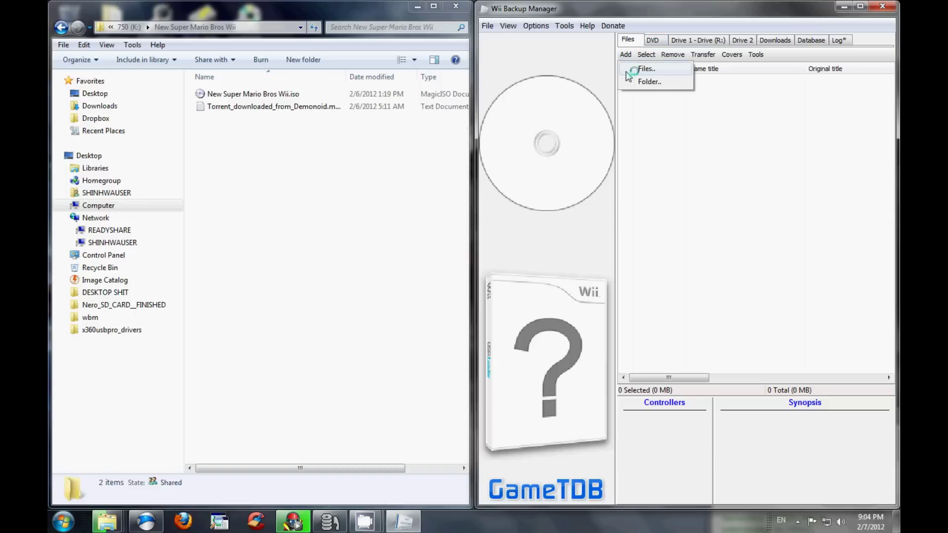
click(642, 69)
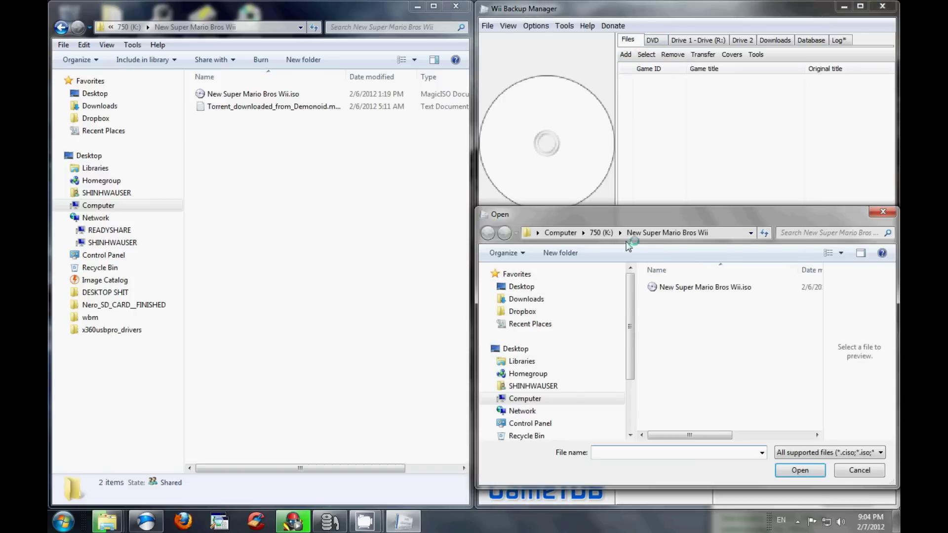
click(698, 292)
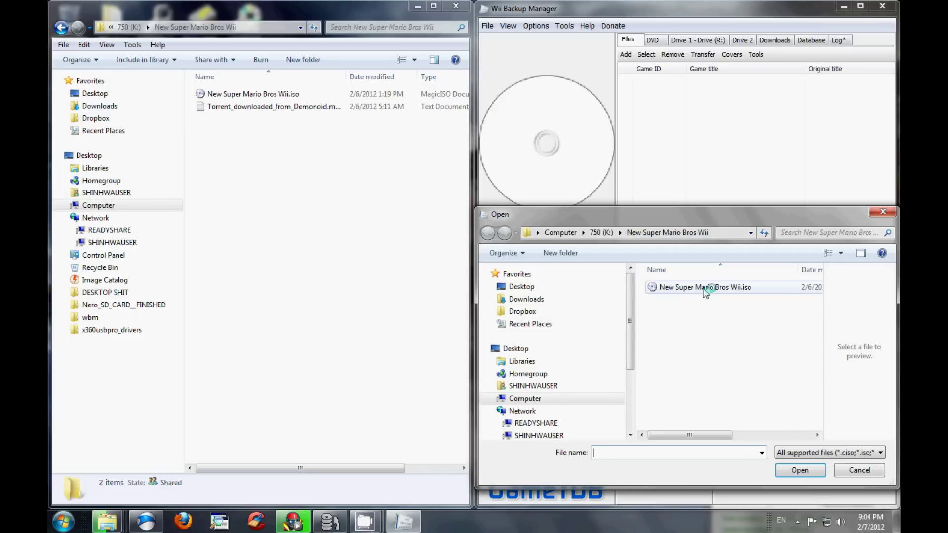
click(796, 469)
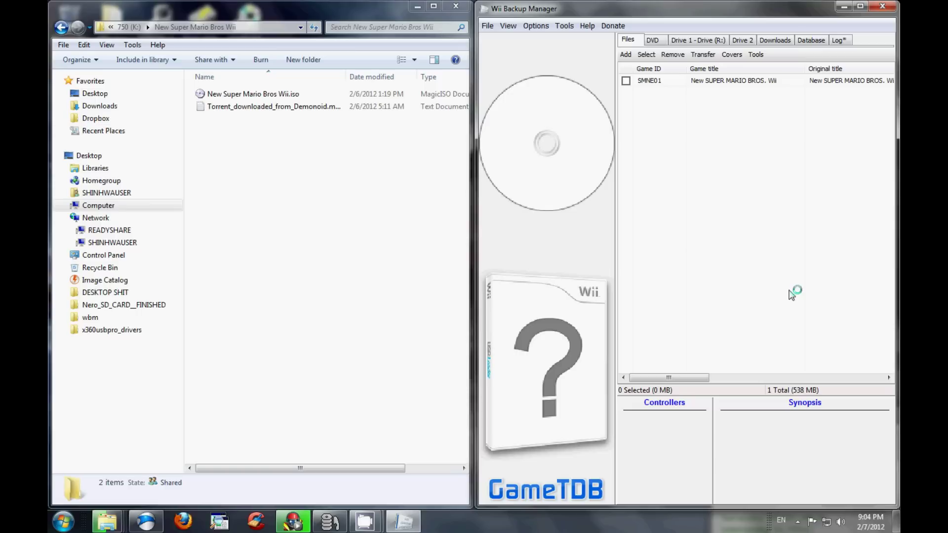
click(626, 82)
click(698, 40)
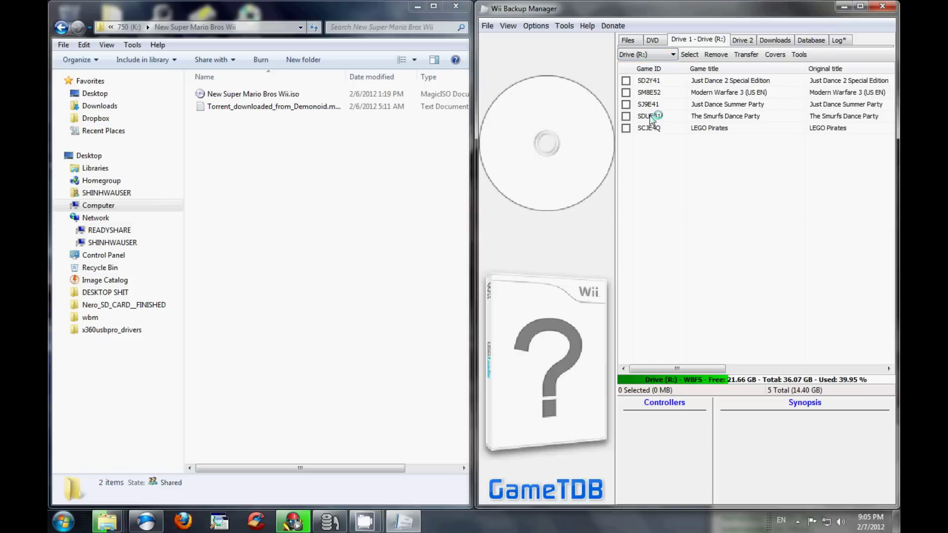
click(628, 41)
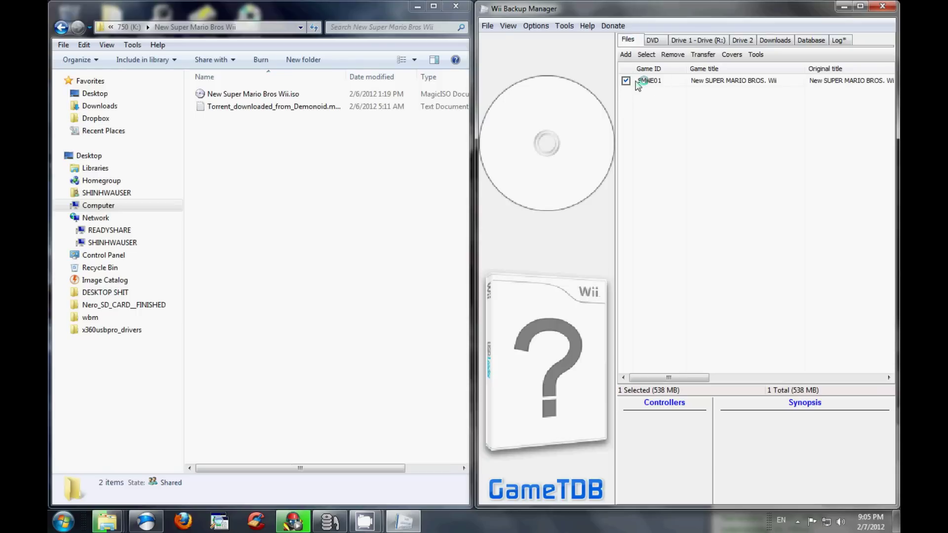
- Transfer the ticked SMNE01 New SUPER MARIO BROS. Wii to Drive 1, minimizing during the copy, then view Drive 1's list
click(702, 54)
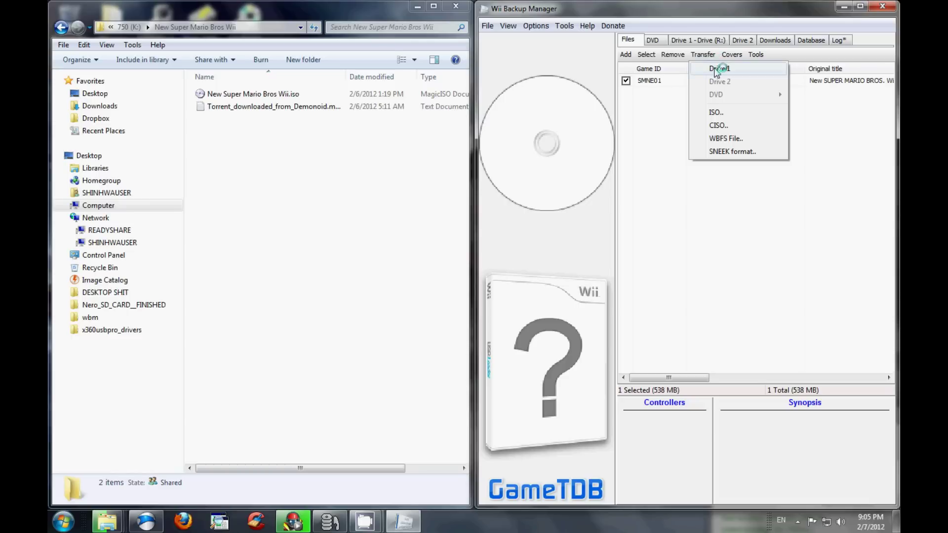
click(717, 70)
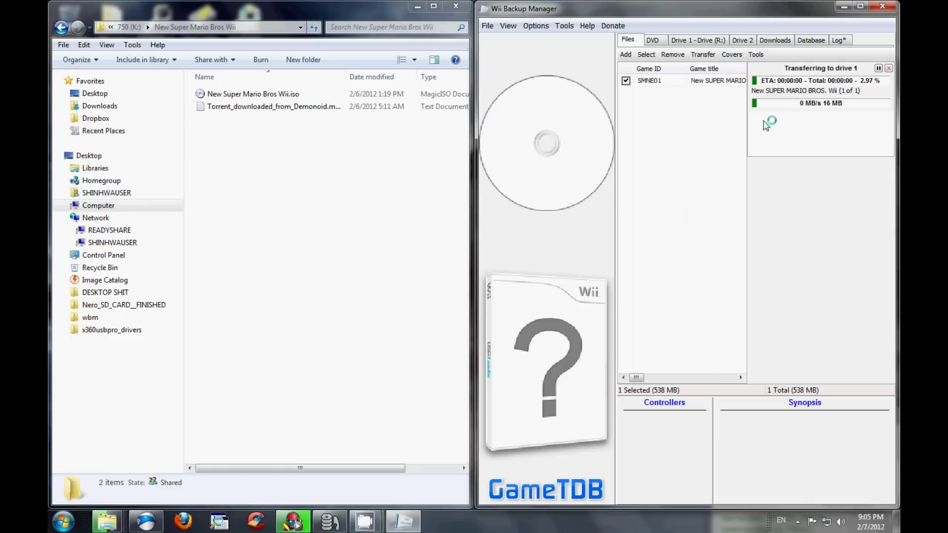
click(844, 6)
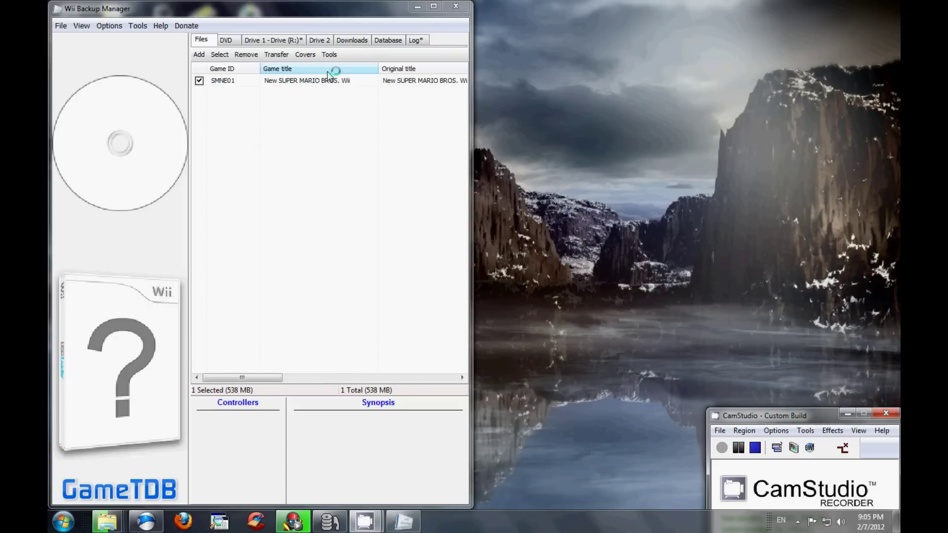
click(284, 40)
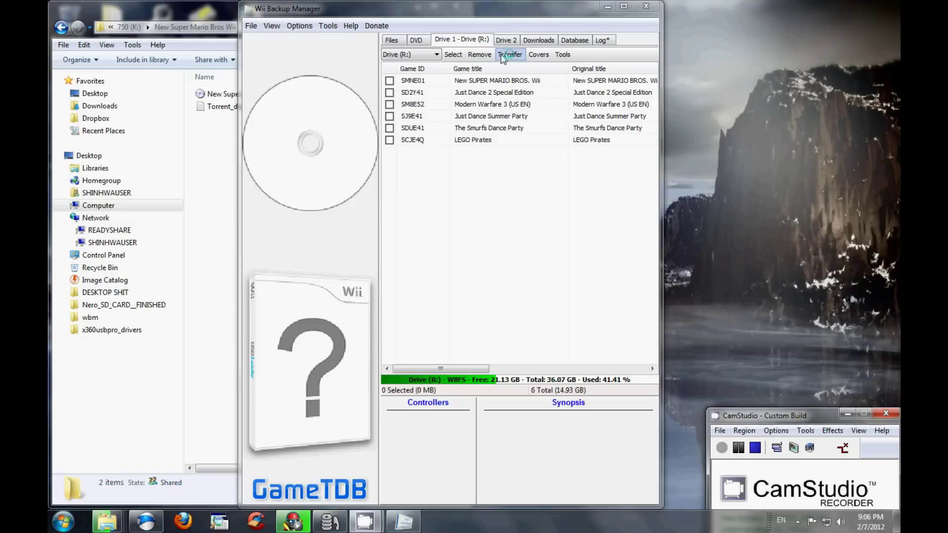
- Switch to the Drive 2 view, which has no drive assigned and an empty list
click(506, 41)
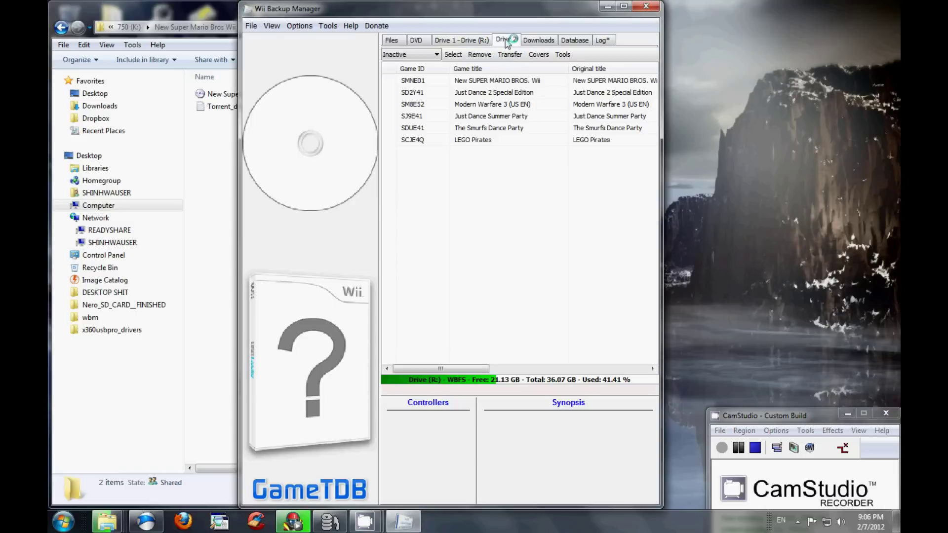
- Assign drive D: as Drive 2 and create the missing WBFS folder on it
click(437, 55)
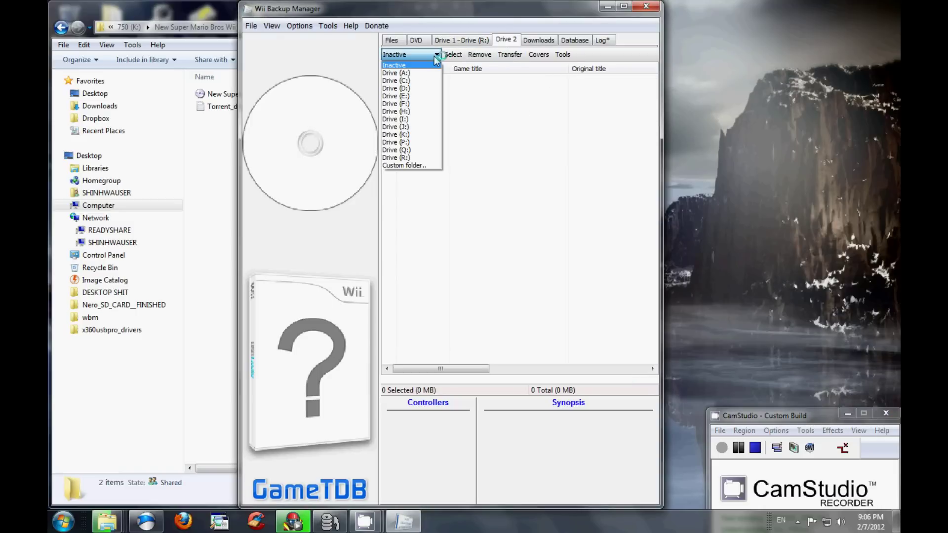
click(429, 89)
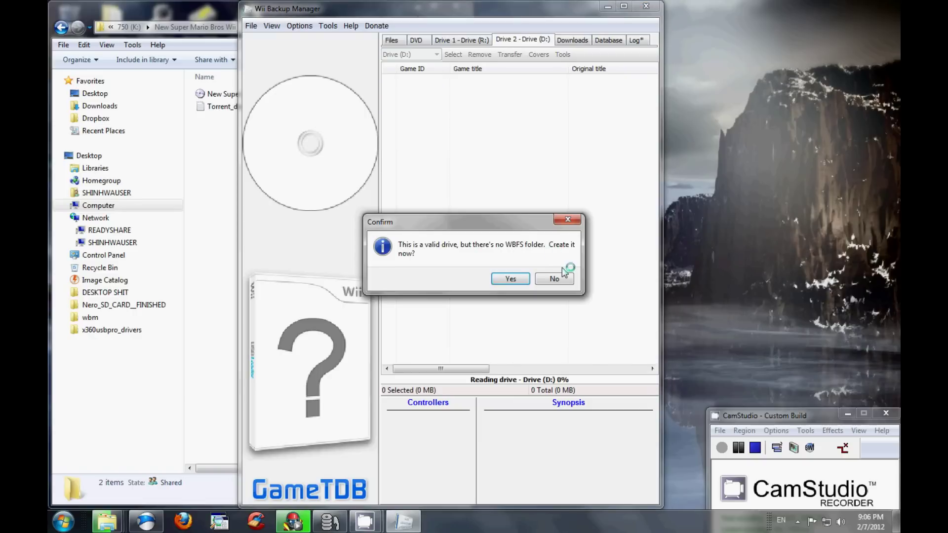
click(515, 282)
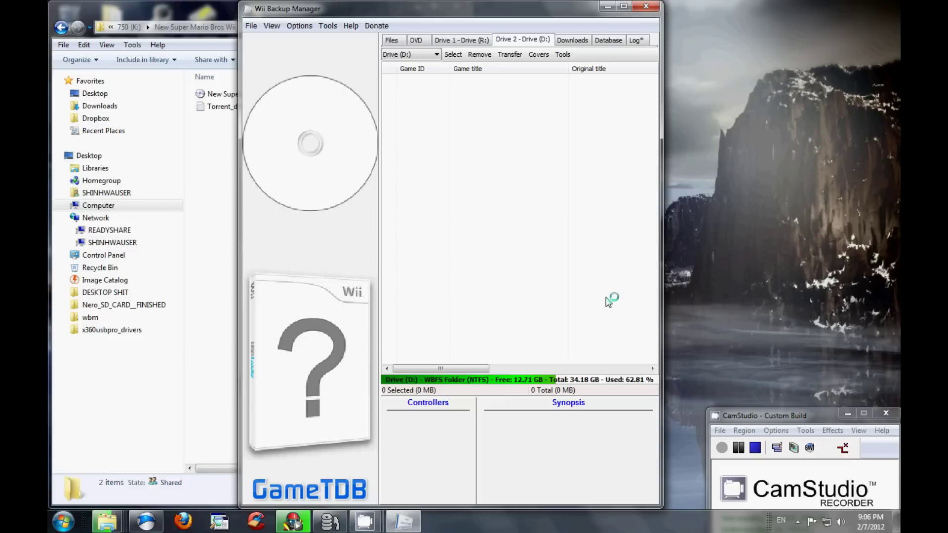
- From Drive 1's list, transfer the checked New SUPER MARIO BROS. Wii to Drive 2
click(464, 40)
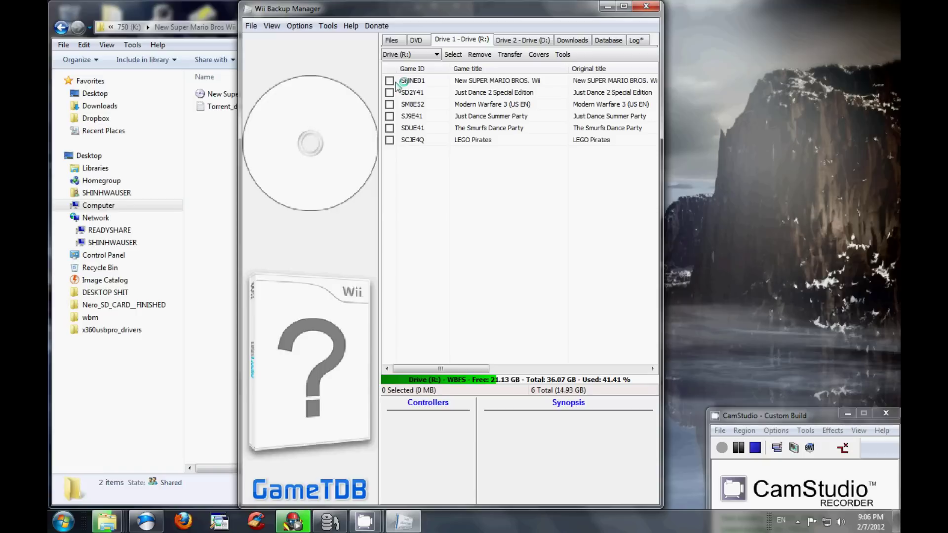
click(513, 41)
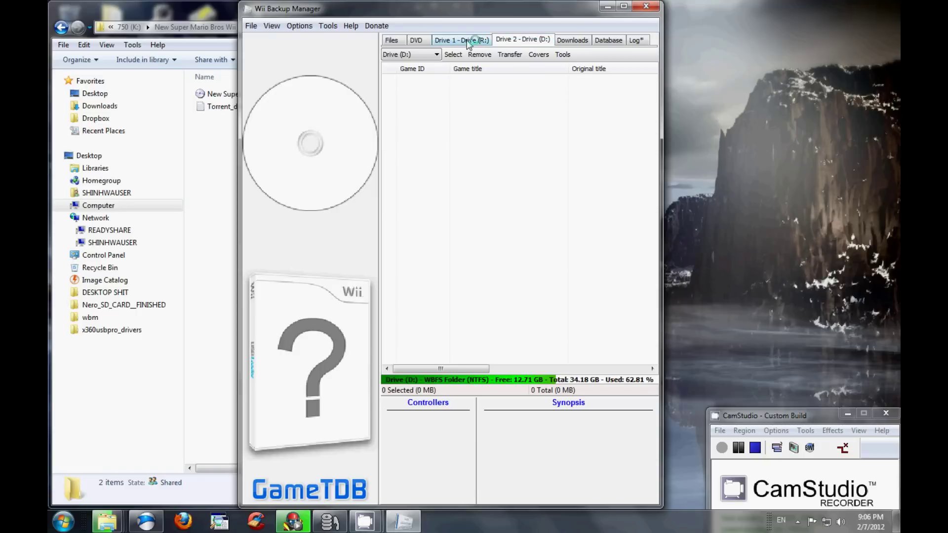
click(467, 40)
click(509, 55)
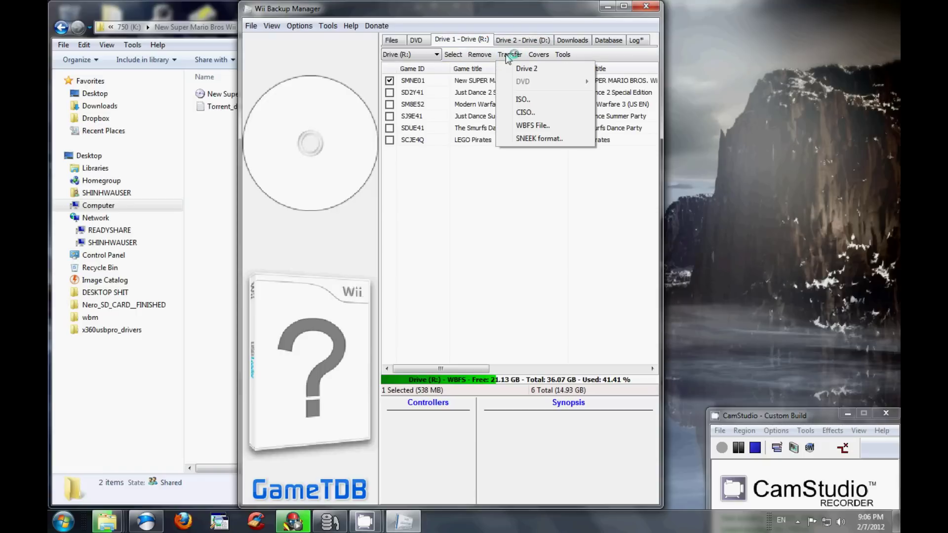
click(519, 69)
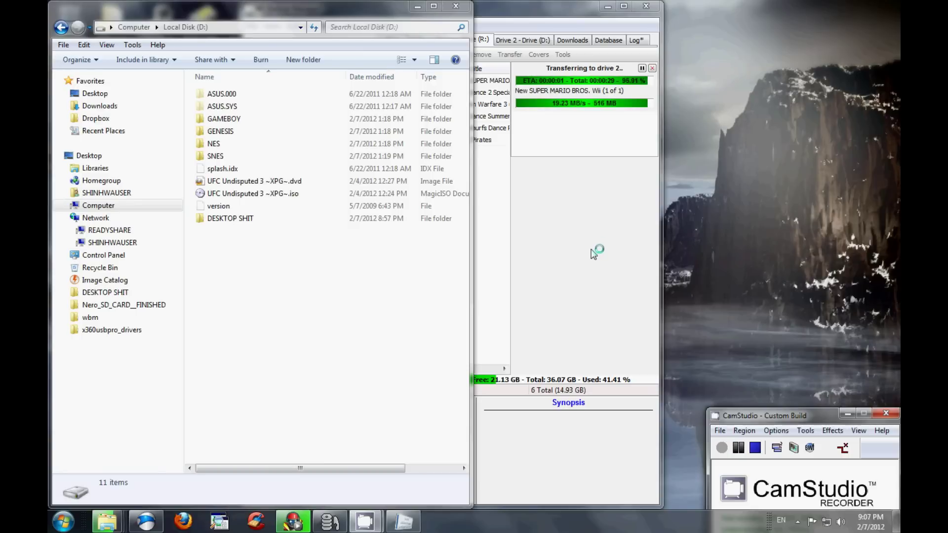
- Refresh D: and browse into wbfs to confirm SMNE01.wbfs (552,960 KB), then return to D:'s root
right_click(289, 305)
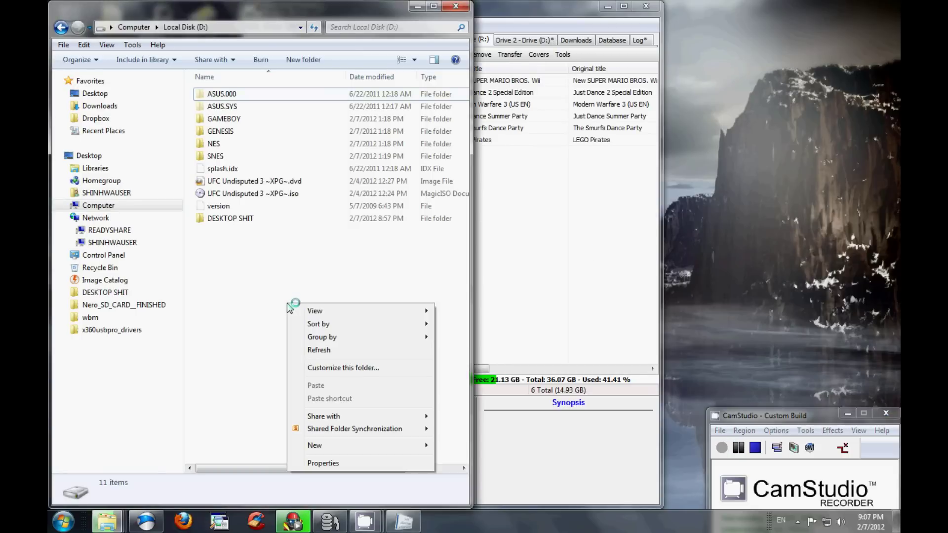
click(318, 350)
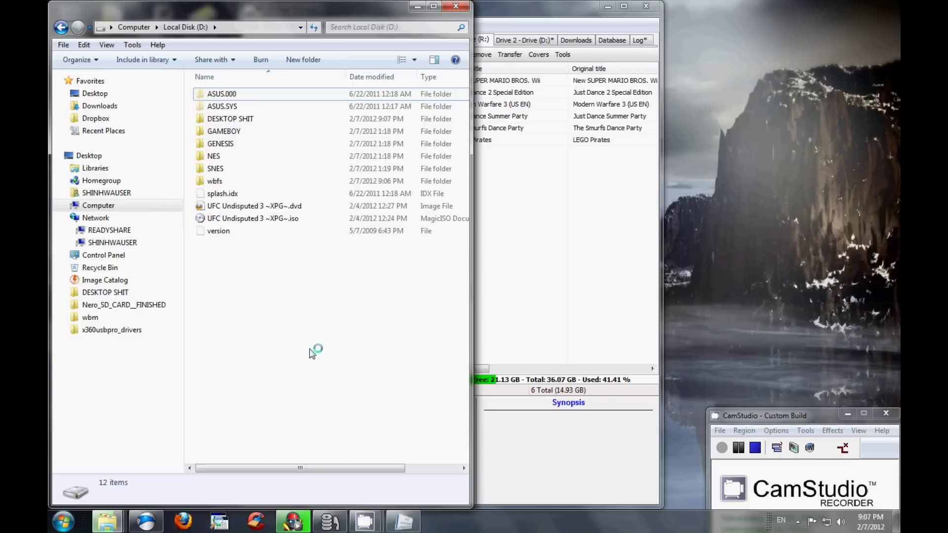
double_click(206, 184)
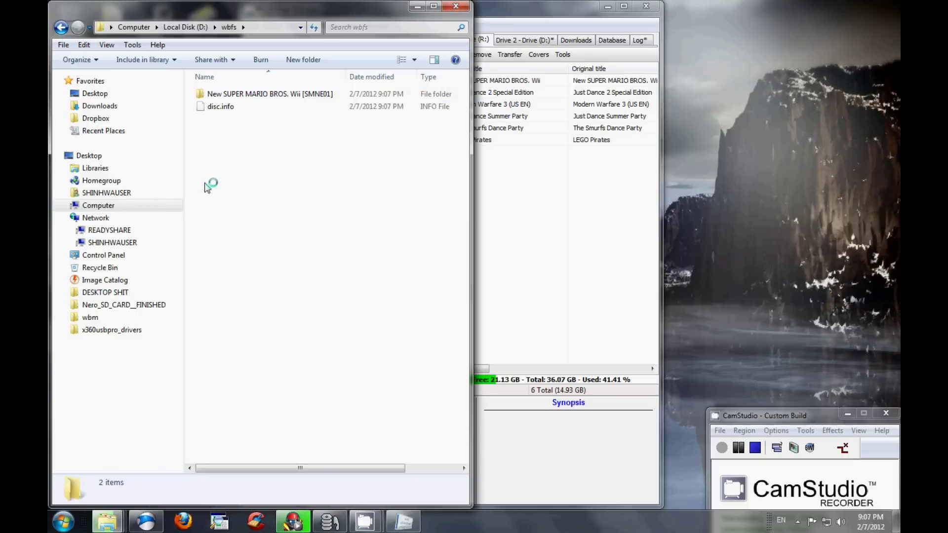
double_click(222, 95)
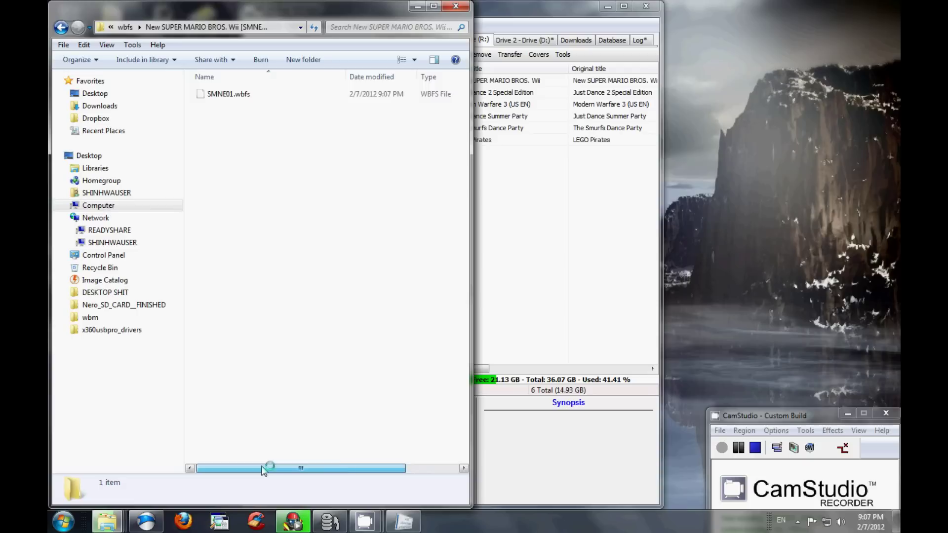
drag(278, 469, 332, 470)
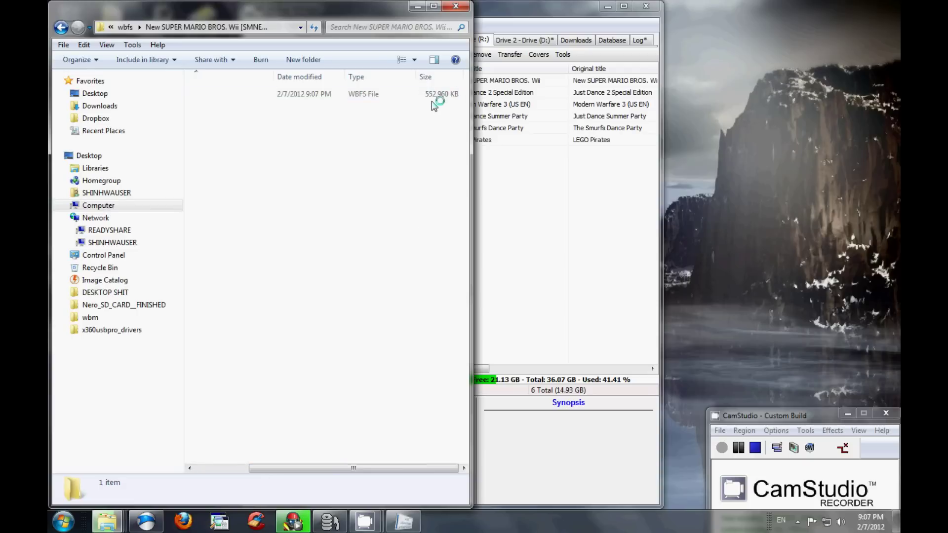
click(61, 28)
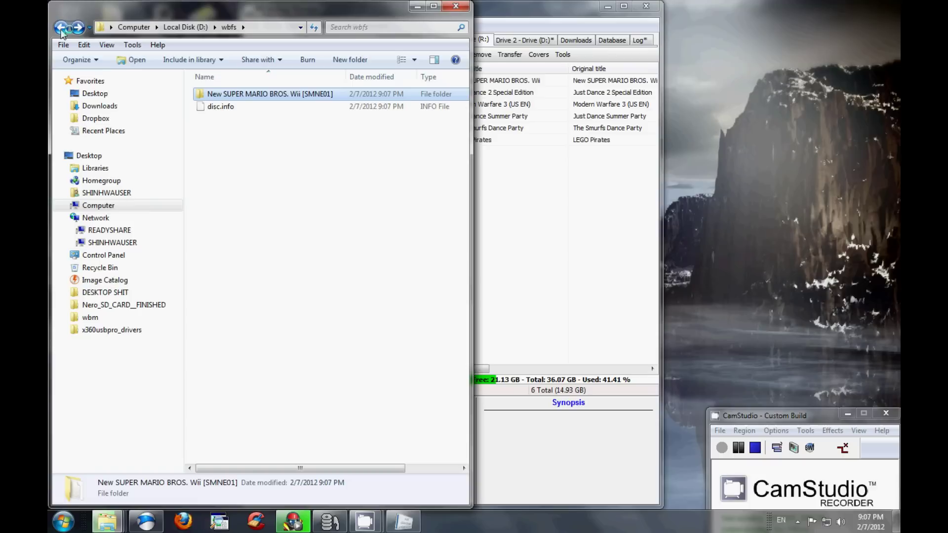
click(62, 28)
- Attempt deleting D:\wbfs, cancel the Folder In Use warning, then bring Wii Backup Manager and Chrome forward
right_click(220, 182)
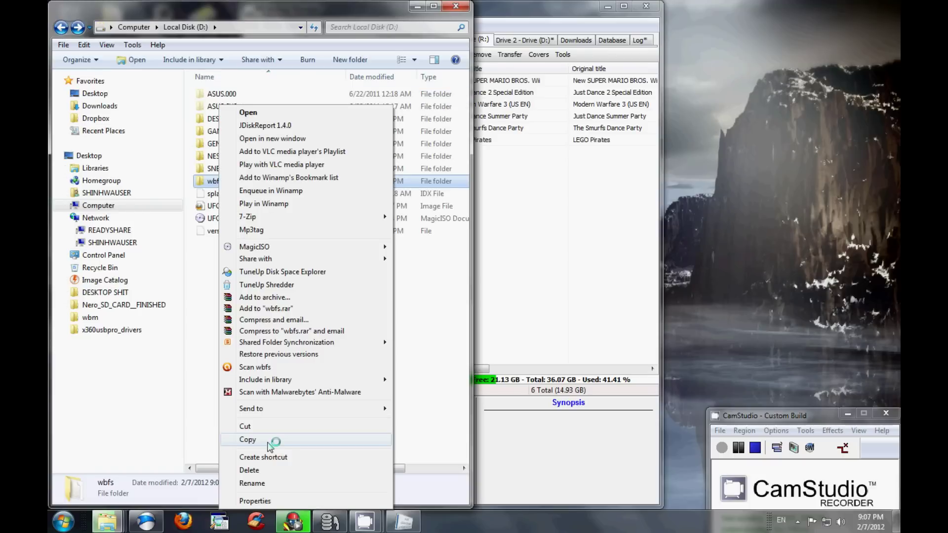
click(249, 470)
key(Return)
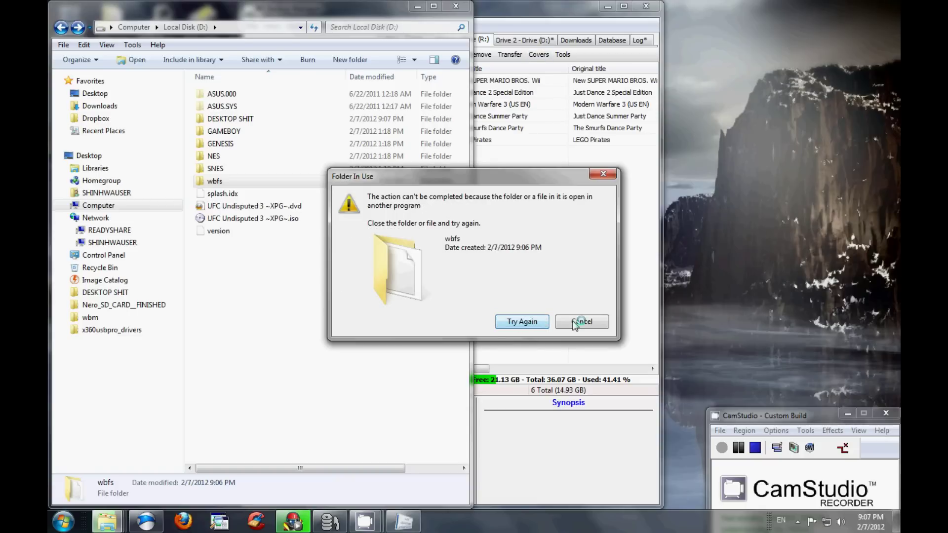
click(576, 322)
click(541, 10)
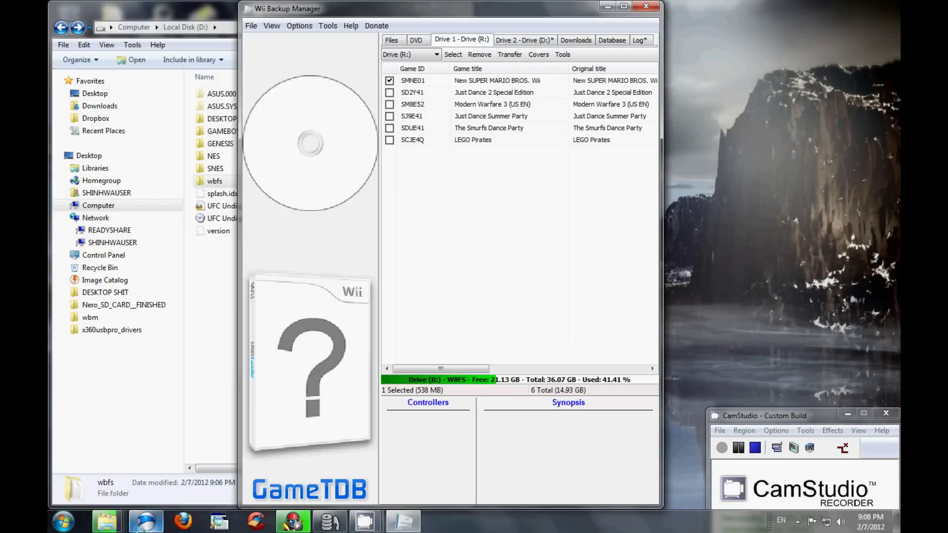
click(143, 522)
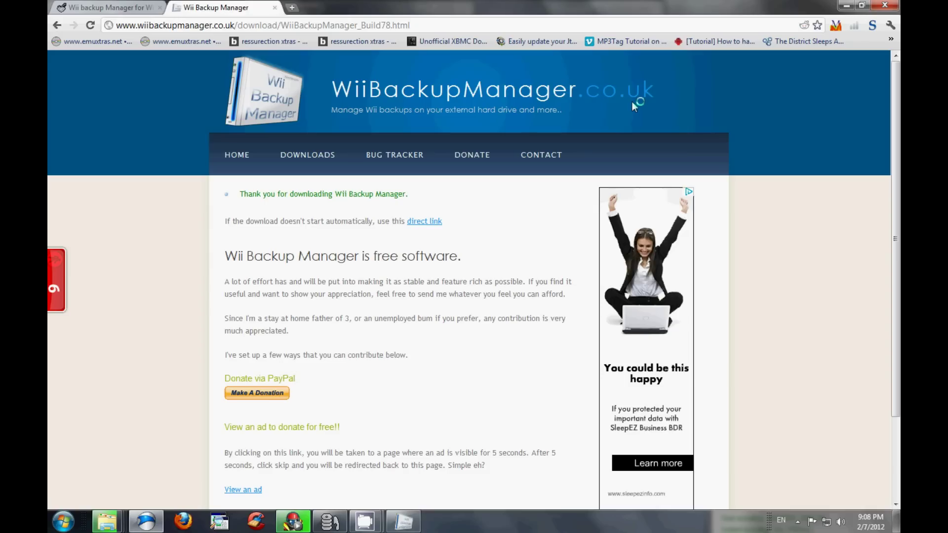
- Search for 'wii hard drive compatability' in a new Chrome tab
click(294, 7)
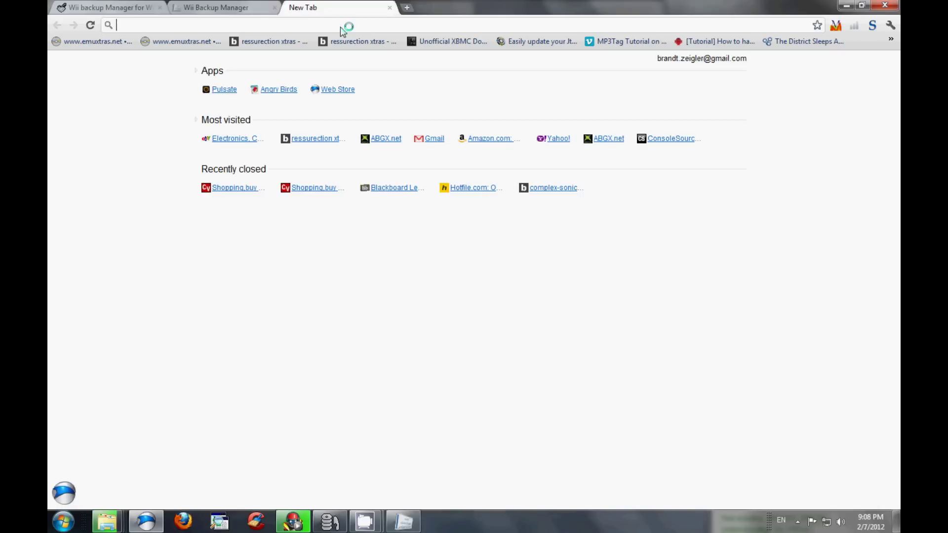
text(wii h)
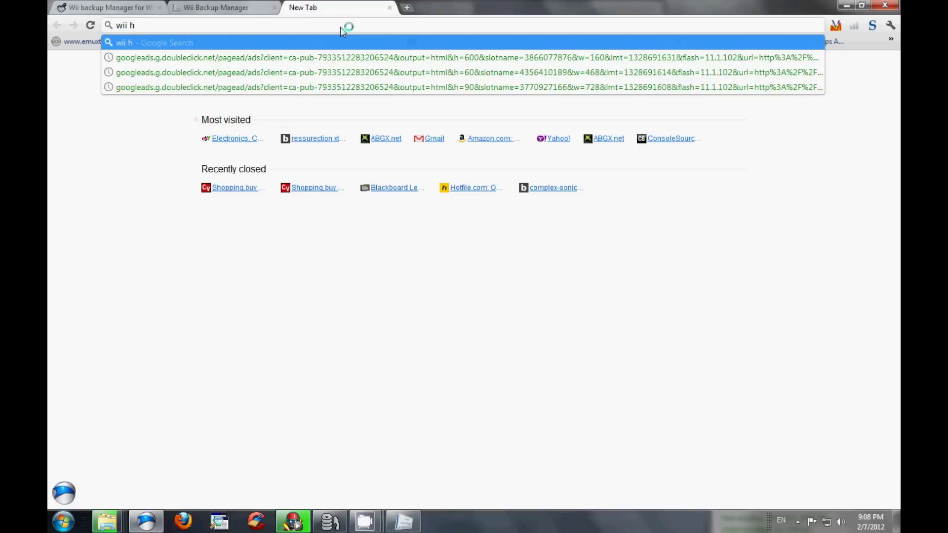
text(ard drive compatabil)
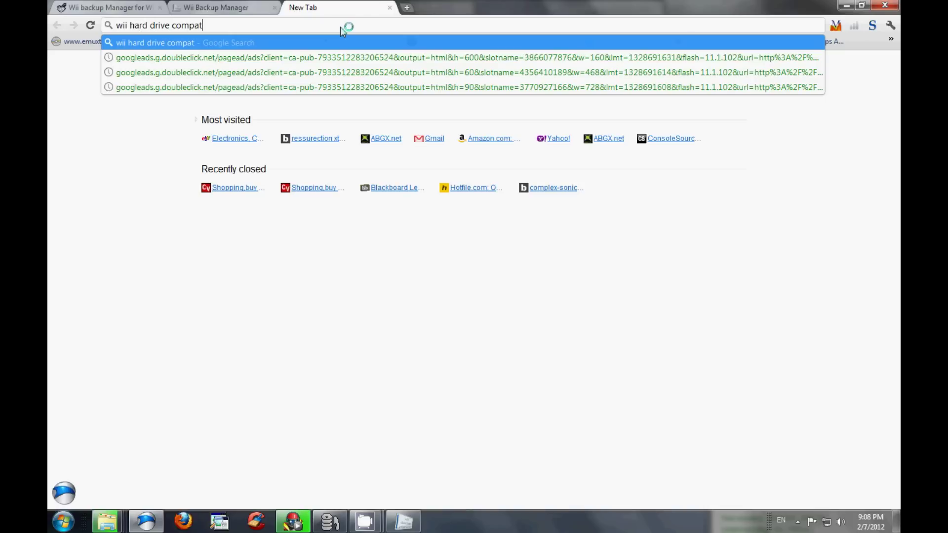
text(ity)
key(Return)
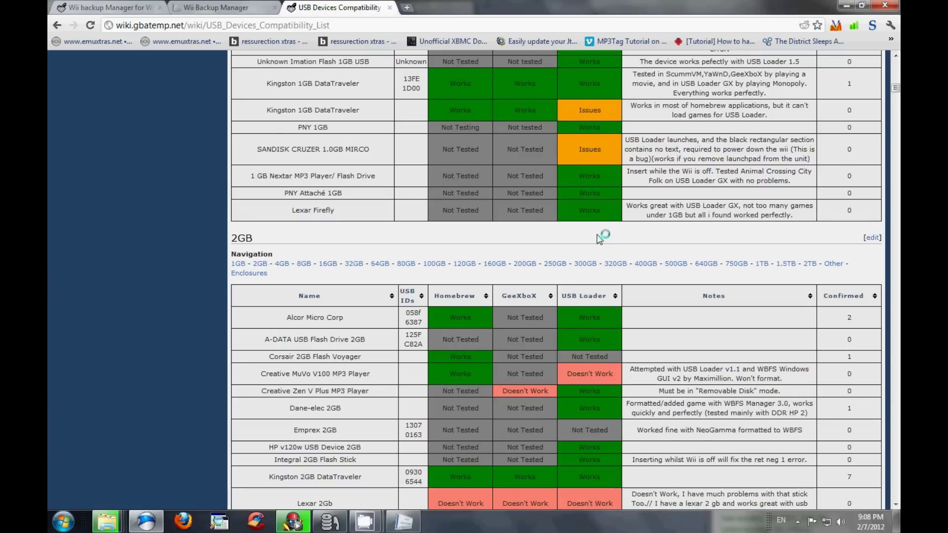
- Jump to the 500GB section of the compatibility list and scroll down to the Toshiba drives
scroll(594, 242, down, 1)
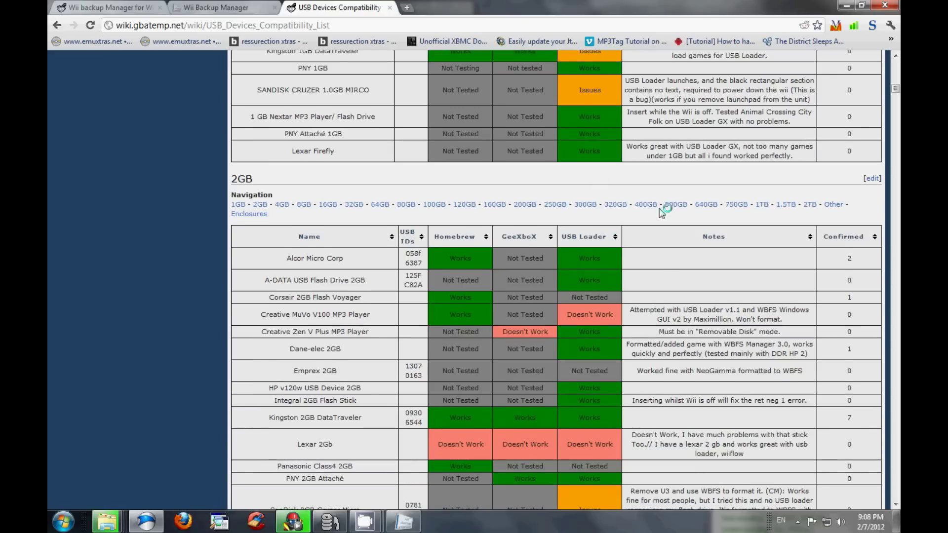
click(675, 205)
scroll(715, 264, down, 4)
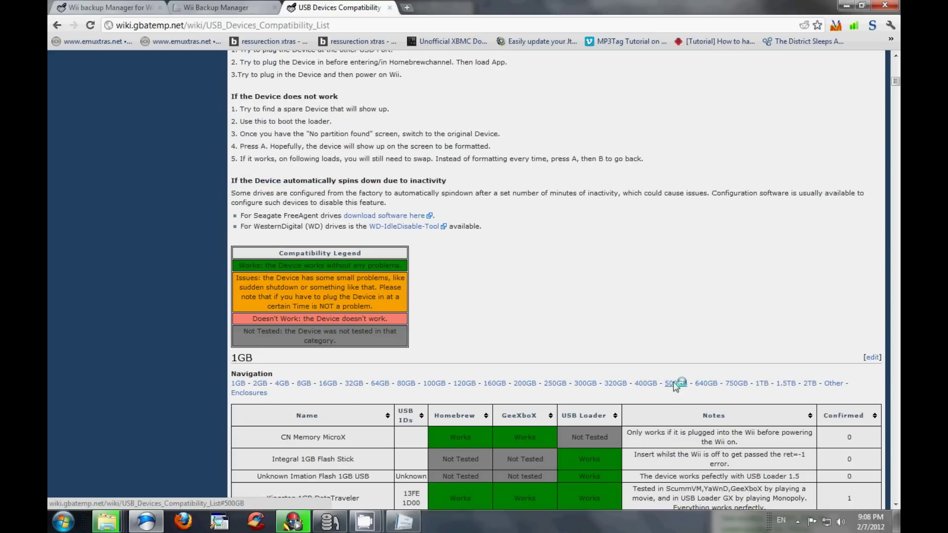
click(675, 384)
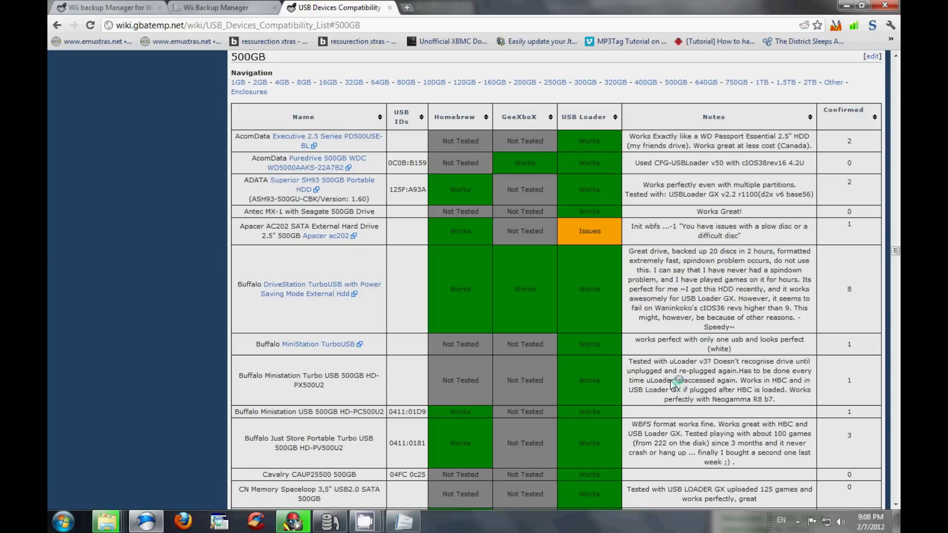
scroll(382, 263, down, 2)
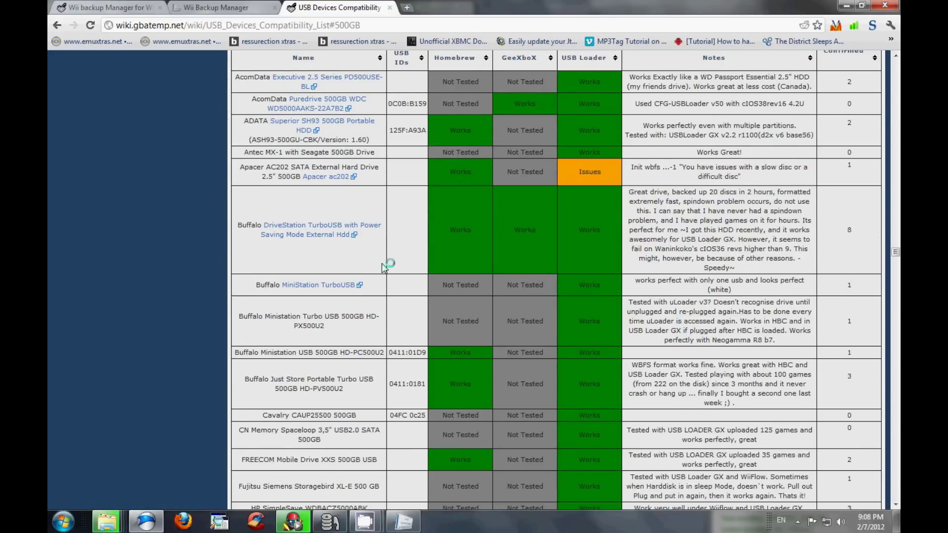
scroll(247, 299, down, 2)
scroll(255, 309, down, 4)
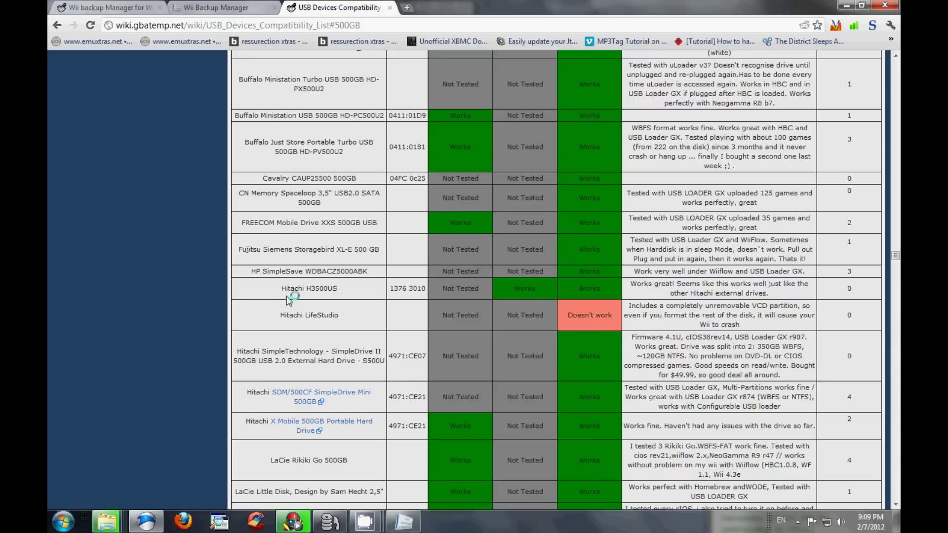
scroll(297, 303, down, 15)
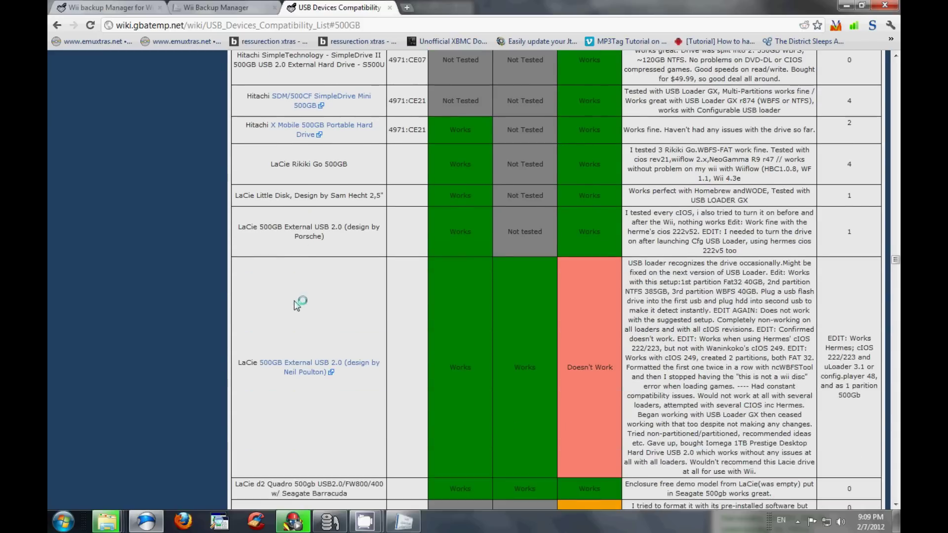
scroll(297, 309, down, 12)
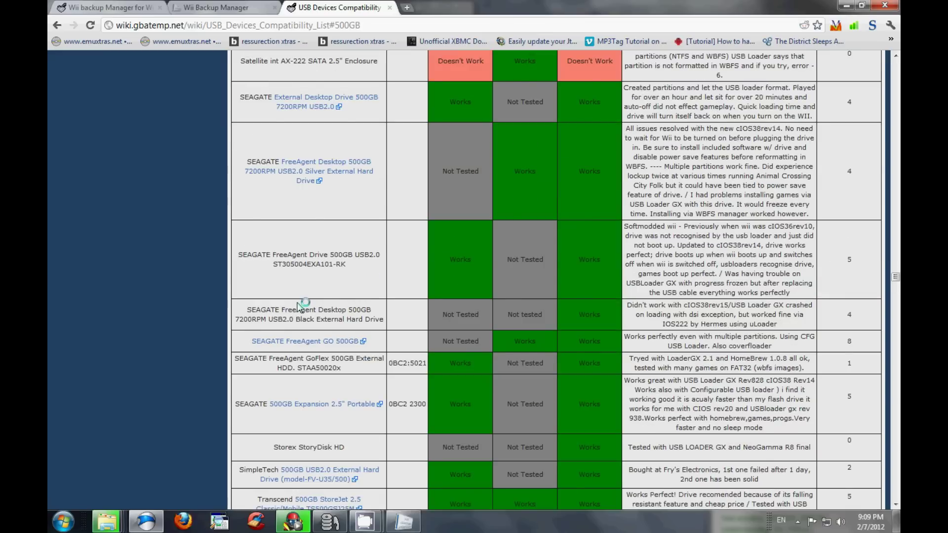
scroll(299, 306, down, 5)
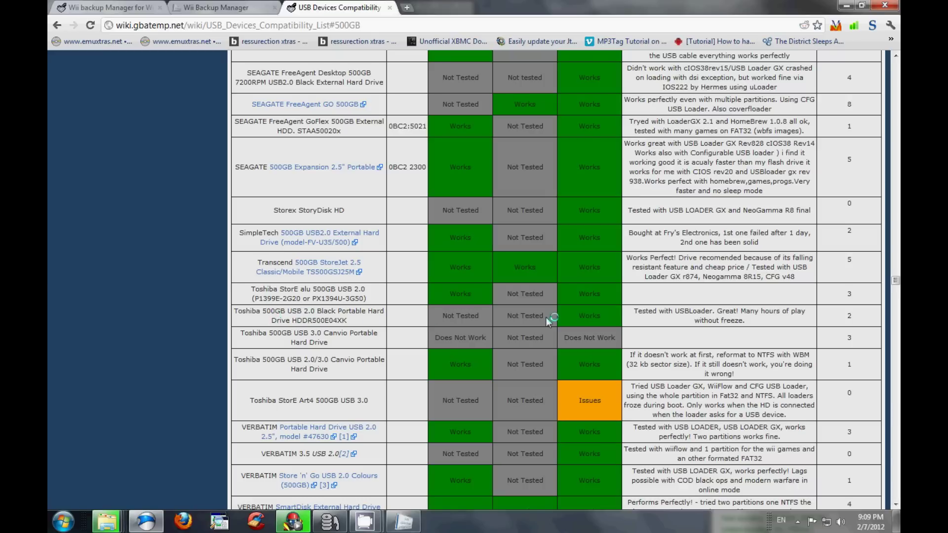
- Highlight the Toshiba 500GB USB 3.0 Canvio Portable Hard Drive, rated Does Not Work
drag(287, 311, 342, 314)
scroll(577, 318, up, 2)
scroll(577, 319, down, 4)
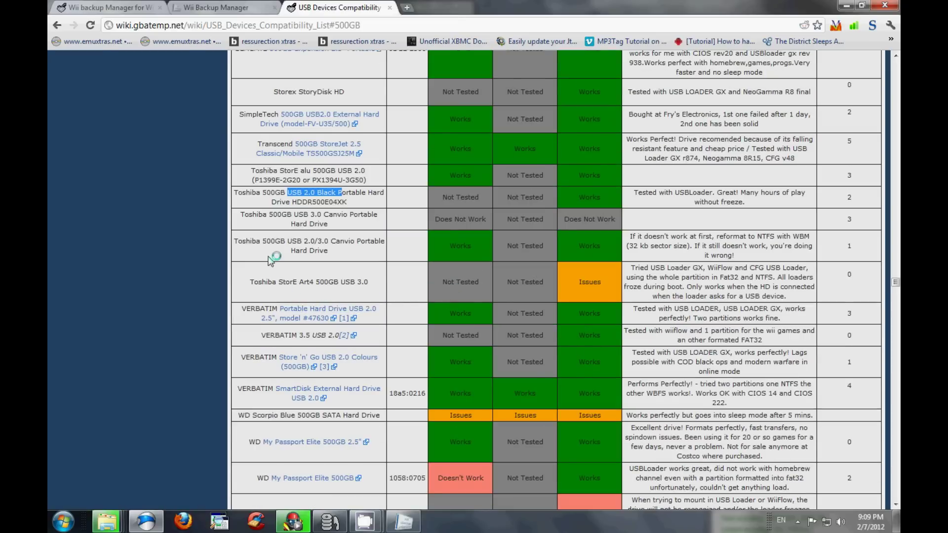
drag(241, 214, 359, 227)
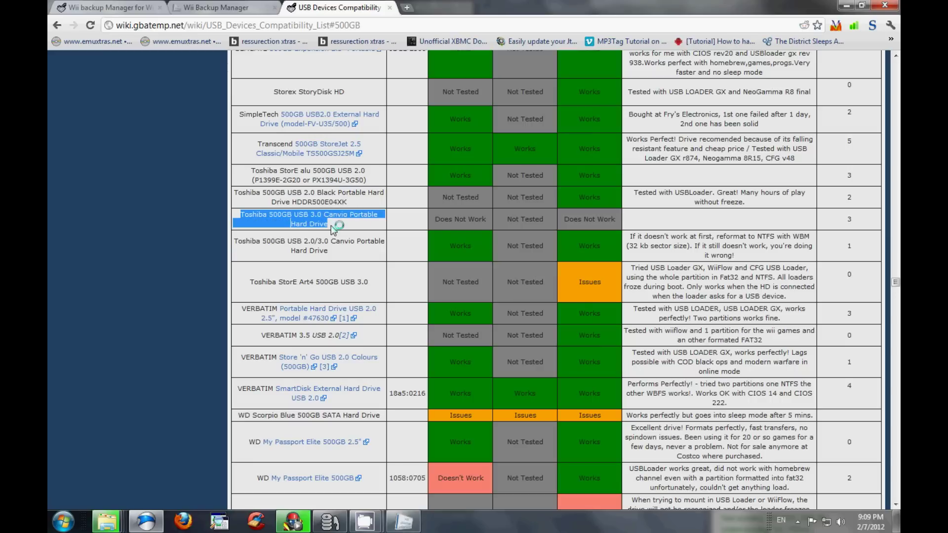
scroll(442, 226, down, 1)
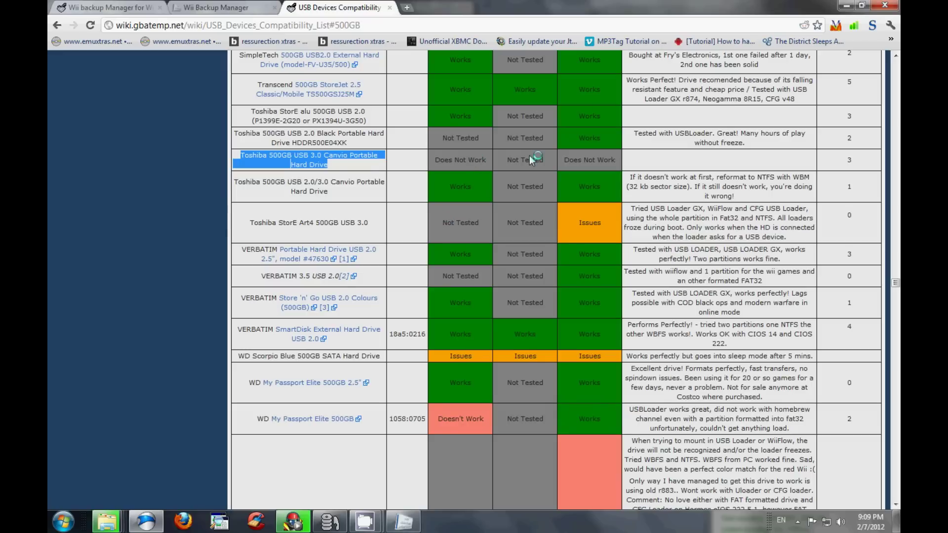